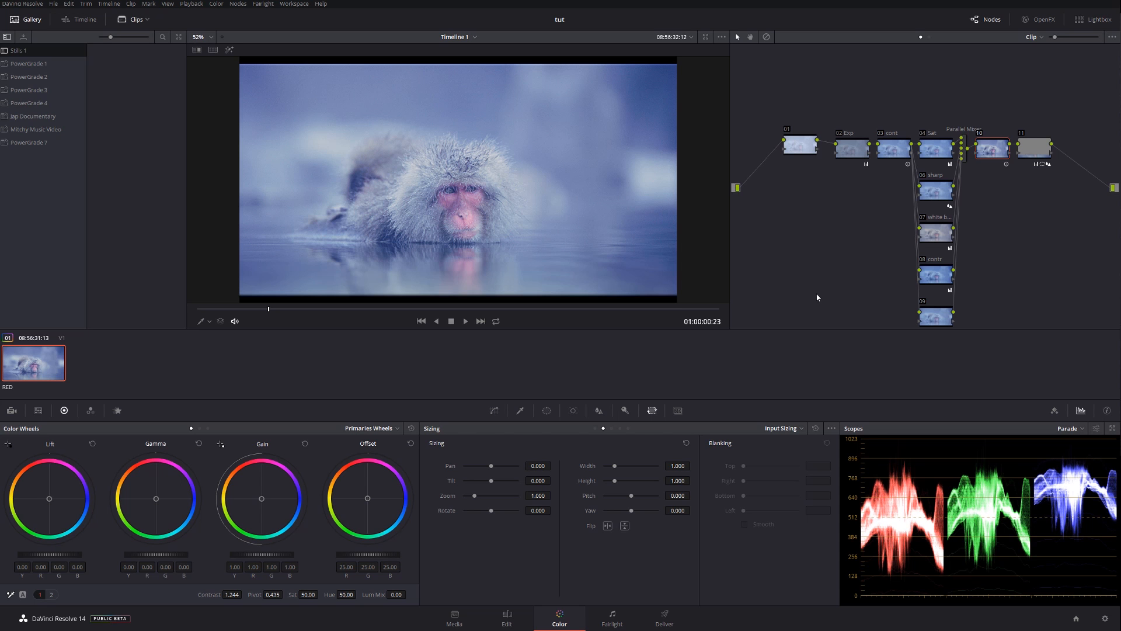
scroll(565, 158, up, 3)
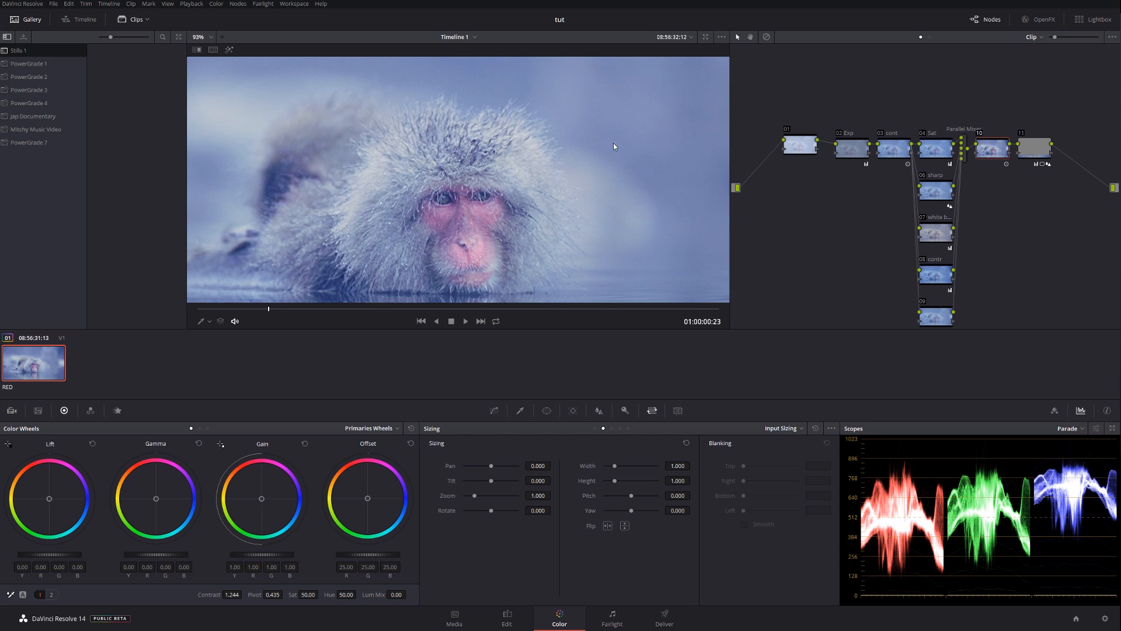
Step: Pan around the monkey and scrub the clip to inspect noise in the sky
drag(605, 146, 479, 229)
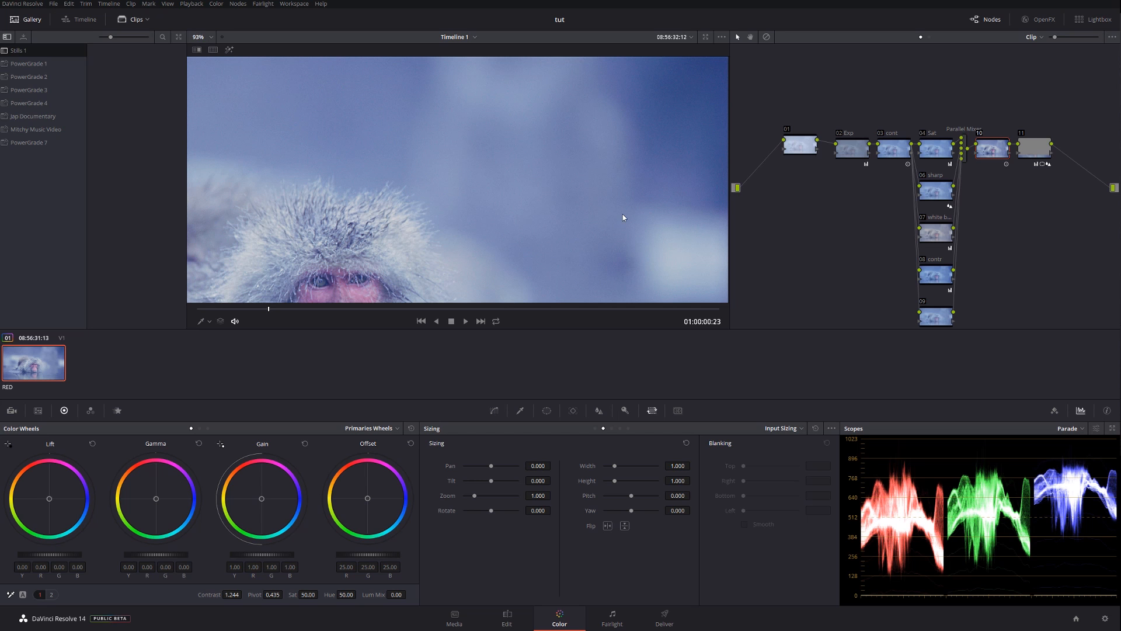
scroll(623, 215, up, 3)
drag(621, 202, 521, 181)
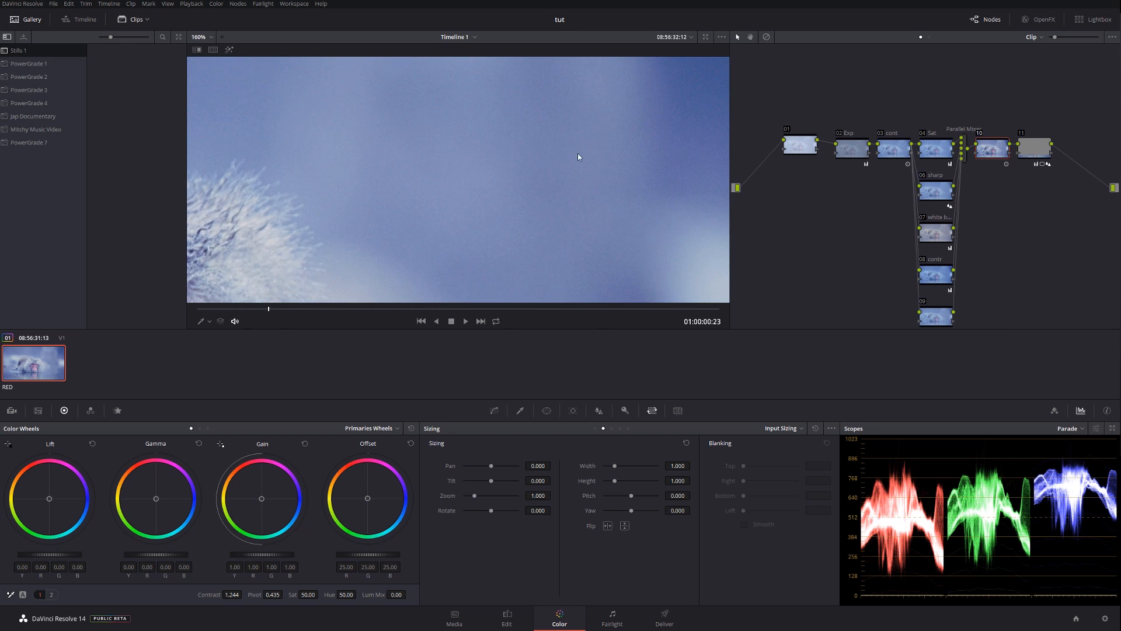
drag(577, 157, 444, 198)
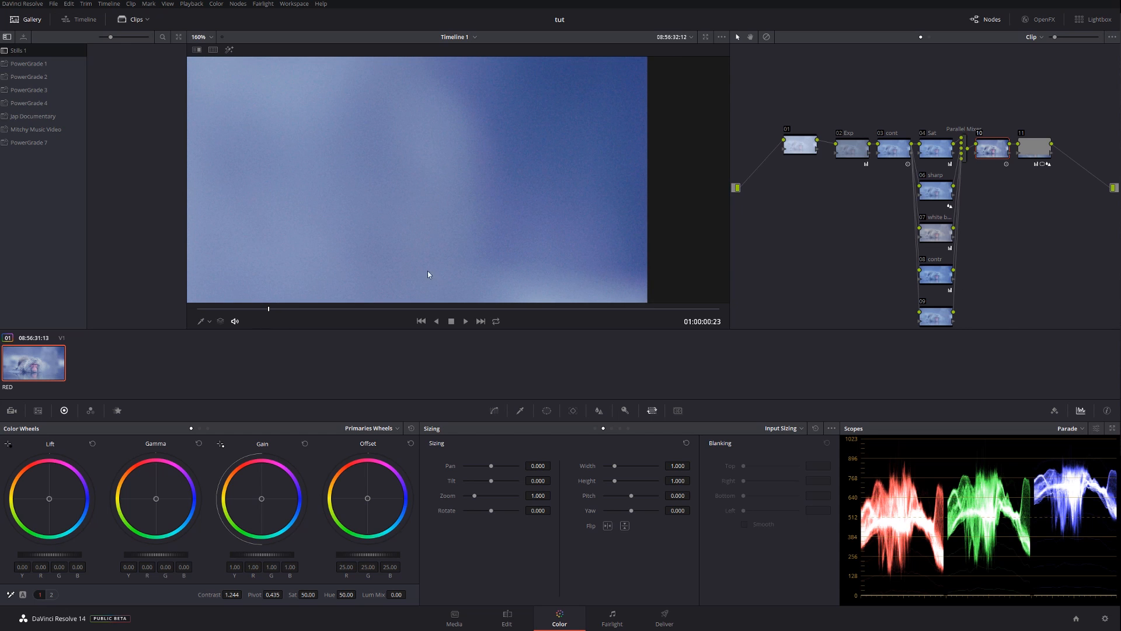
scroll(561, 180, up, 2)
drag(295, 306, 492, 309)
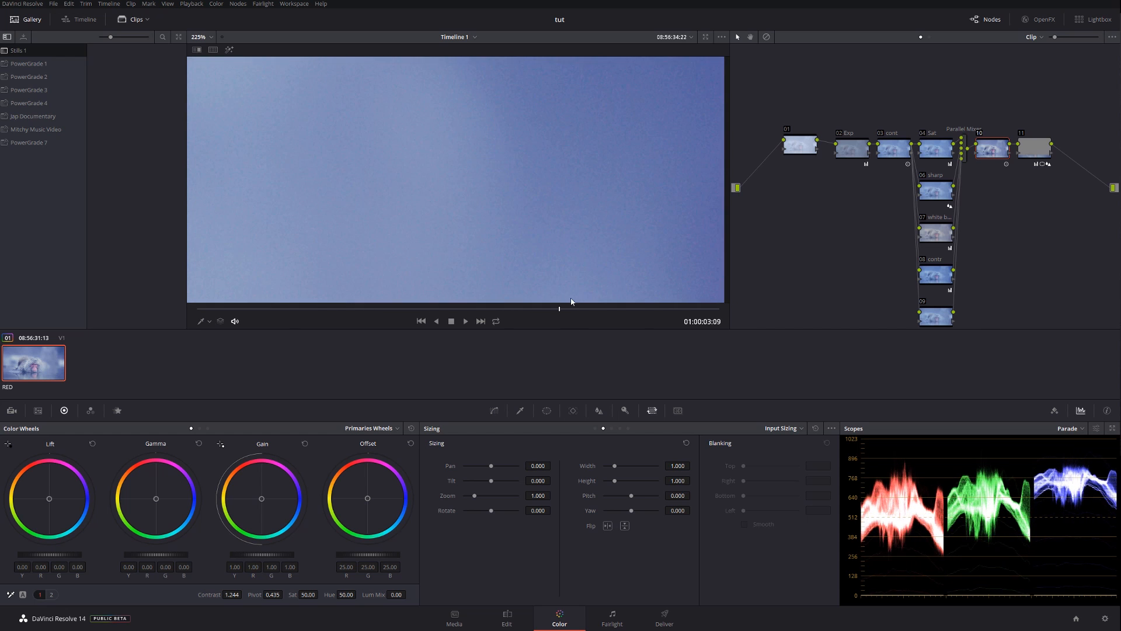
drag(525, 301, 303, 307)
scroll(513, 228, down, 1)
scroll(513, 230, down, 1)
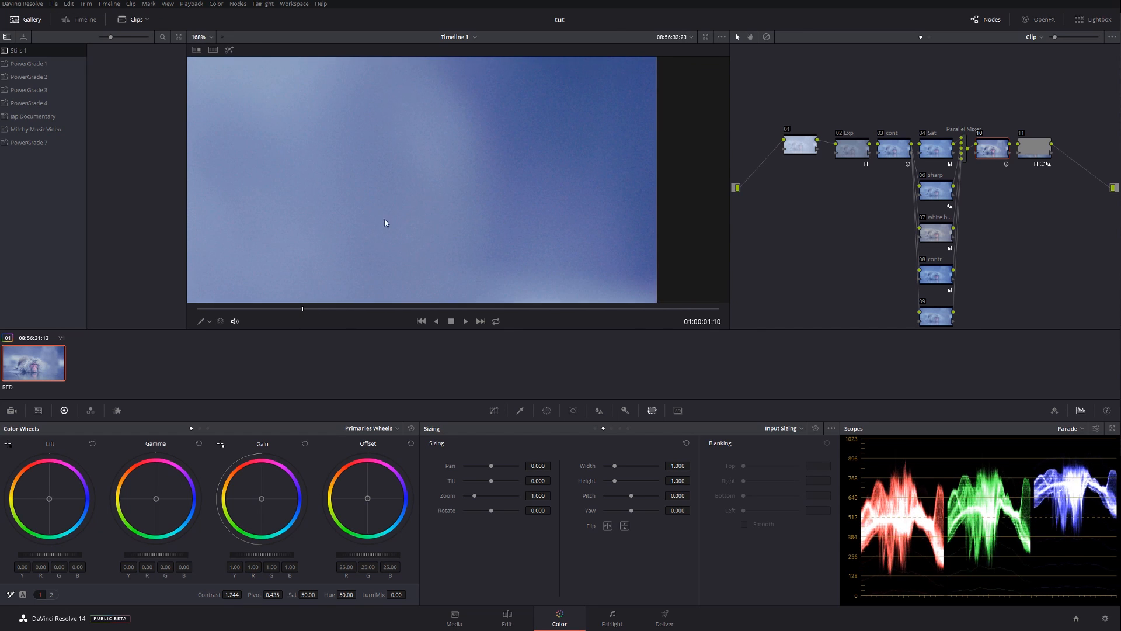
scroll(424, 211, down, 1)
drag(422, 225, 448, 131)
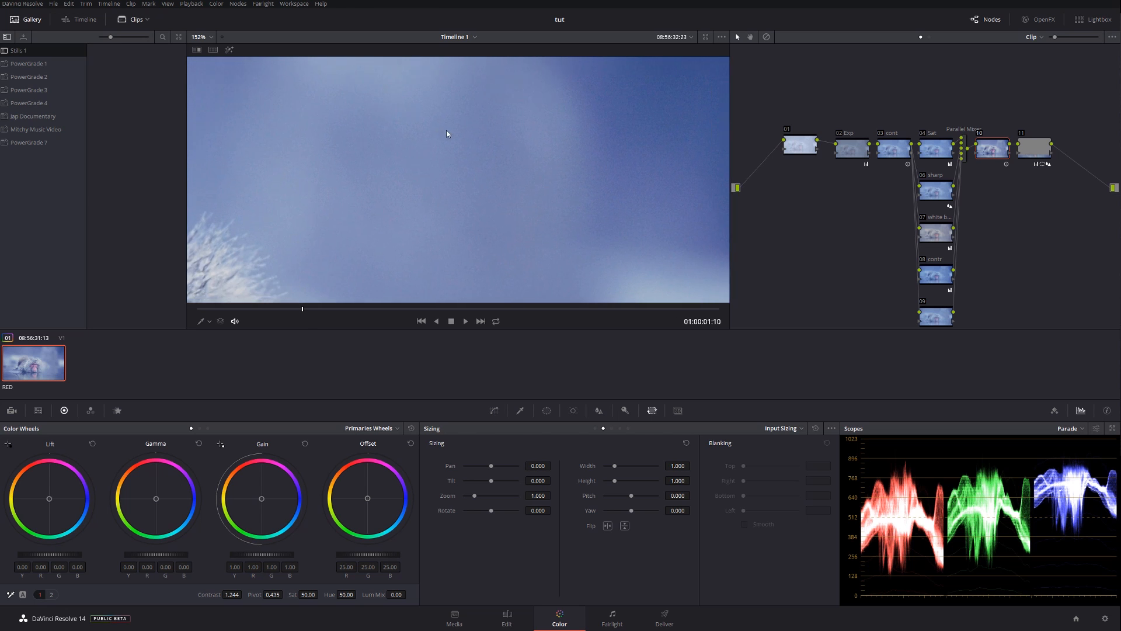
drag(595, 201, 508, 233)
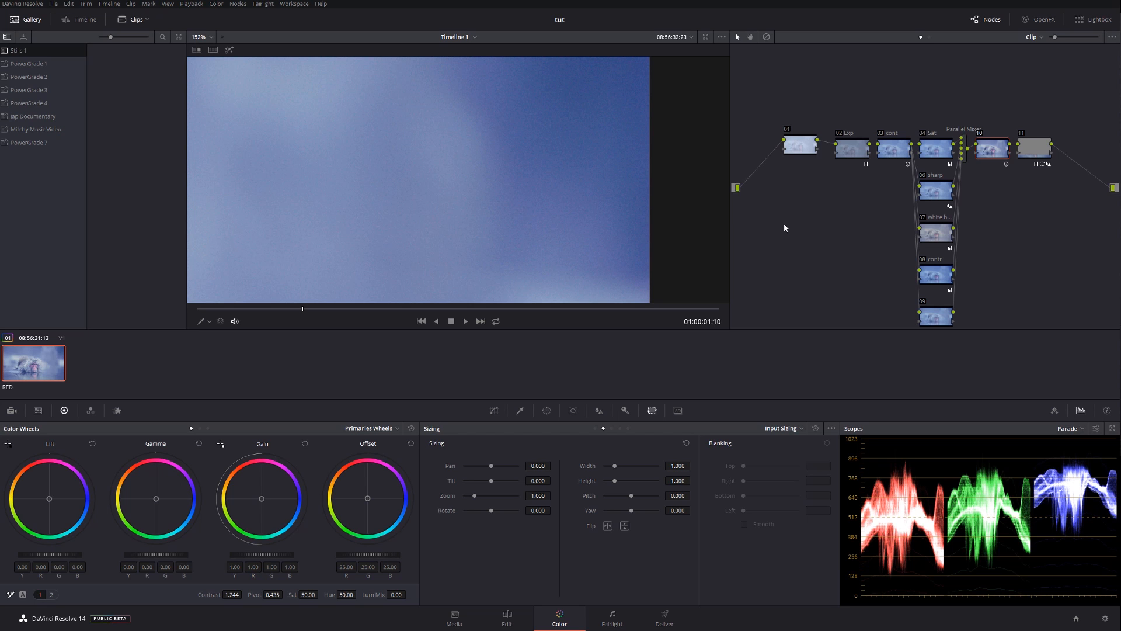
scroll(526, 176, up, 3)
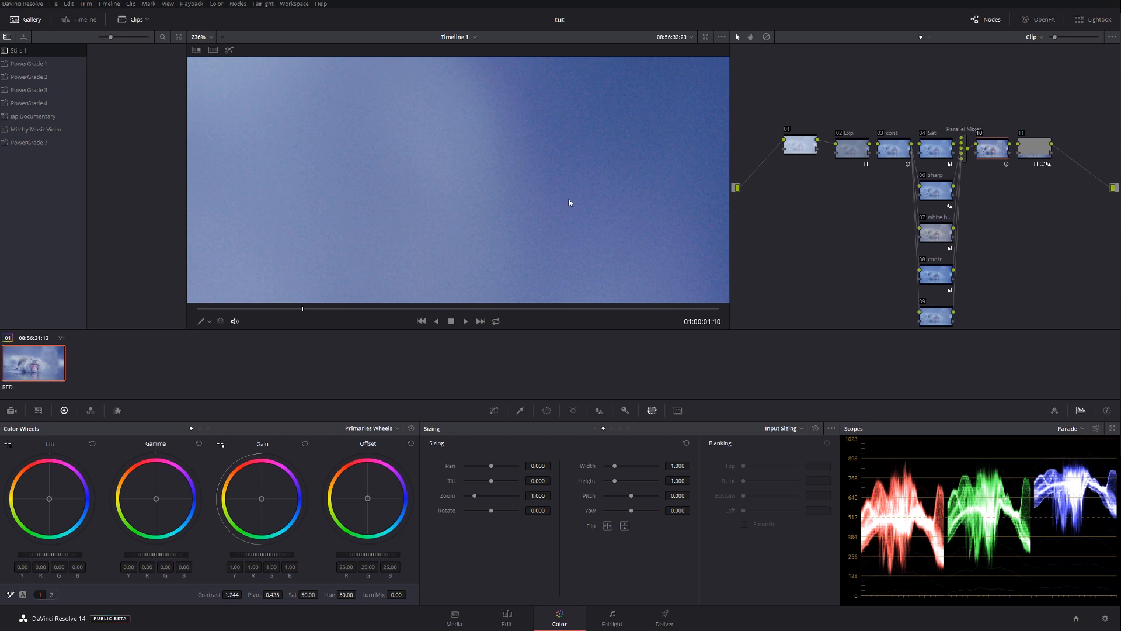
Step: Move the first node down and relabel it NR
drag(802, 148, 780, 244)
right_click(776, 246)
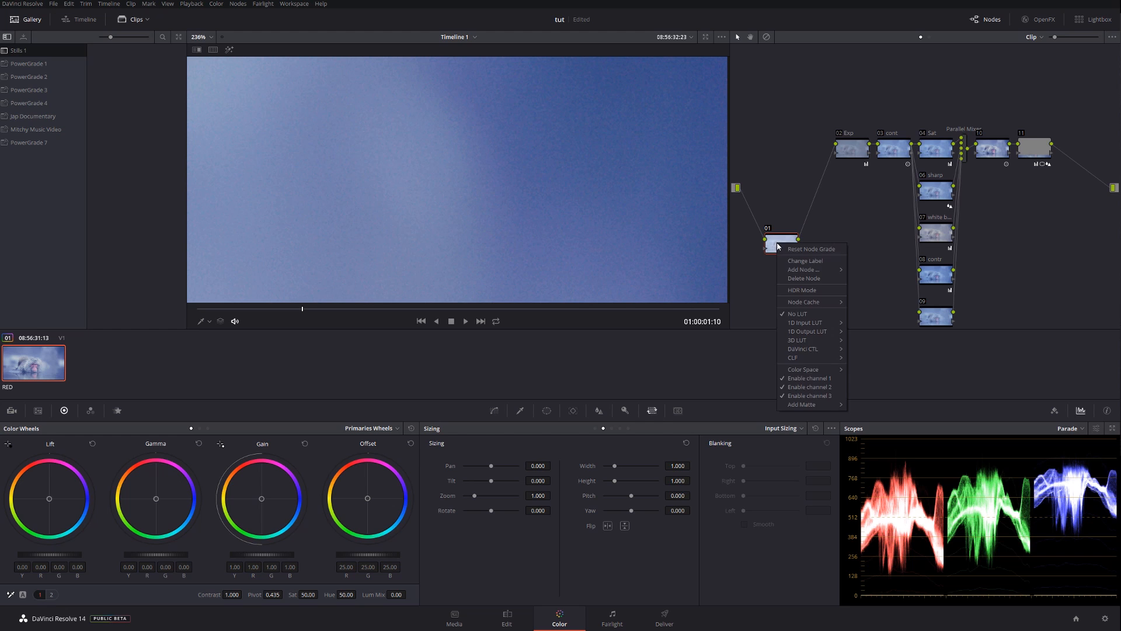
click(790, 261)
text(NR)
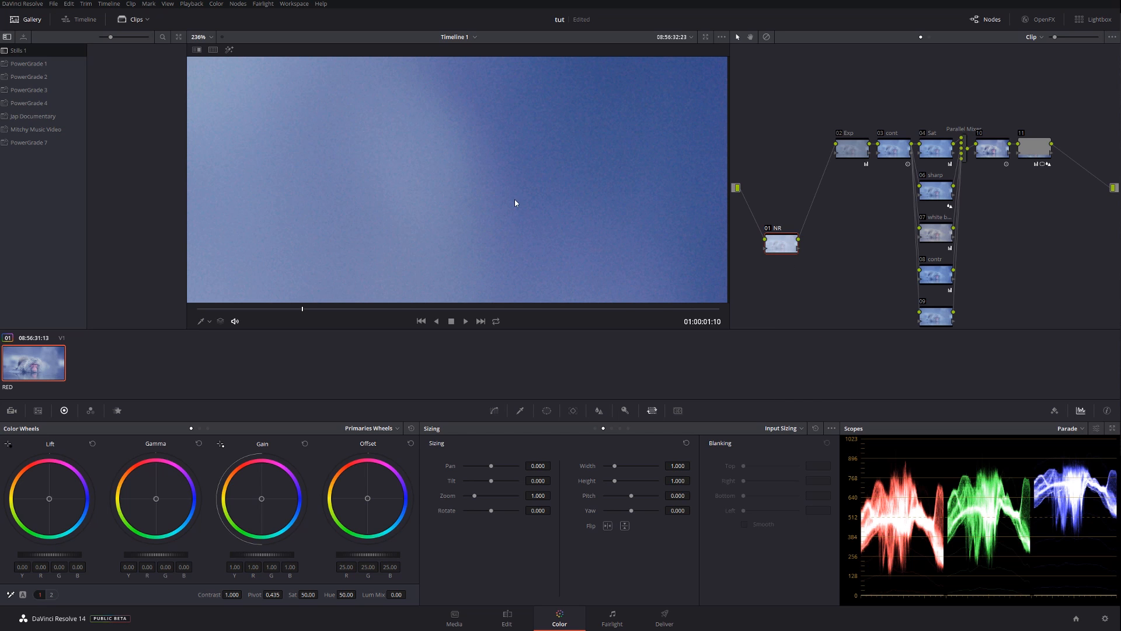
Step: Add serial node 12 after node 11, then reselect NR and show its noise reduction settings
click(1030, 155)
key(alt+s)
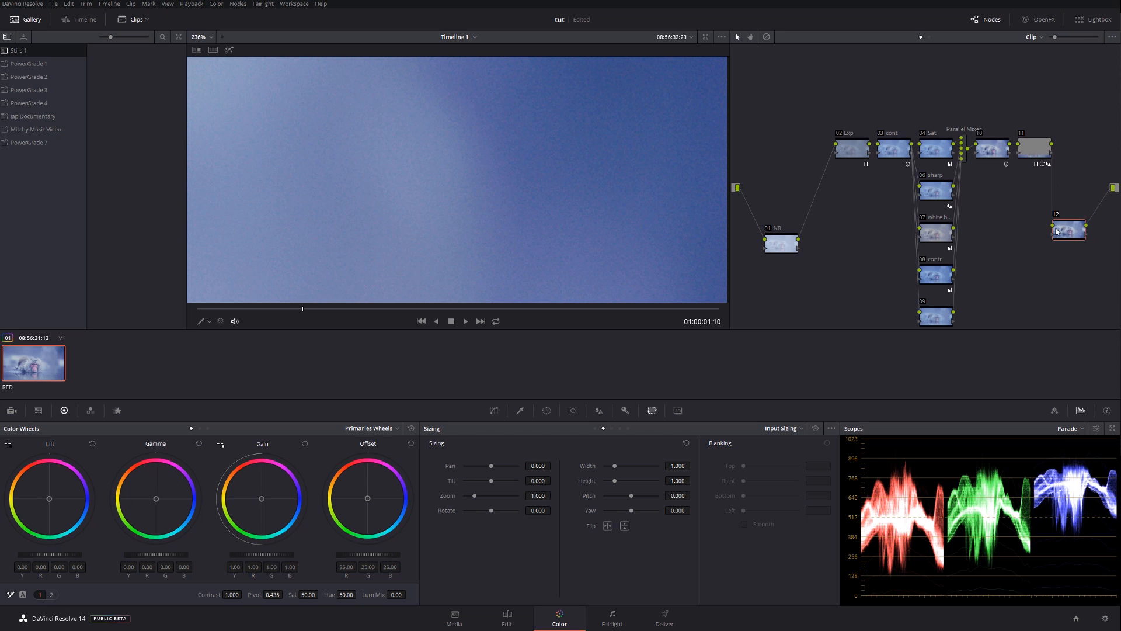
drag(1076, 152, 1067, 251)
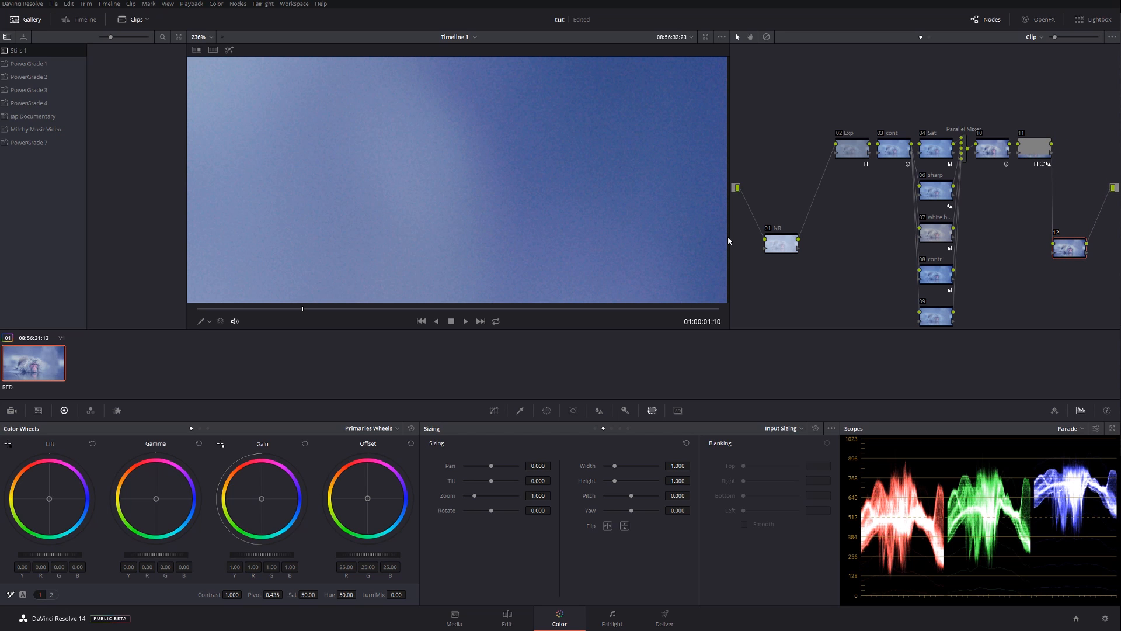
click(779, 246)
scroll(568, 224, up, 2)
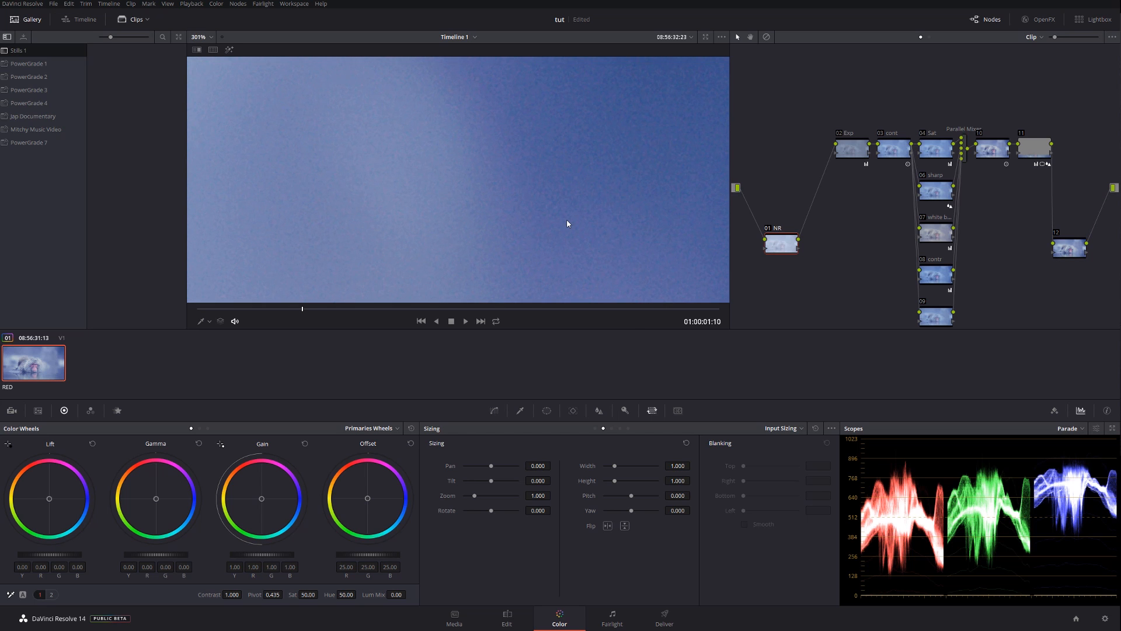
drag(567, 224, 504, 263)
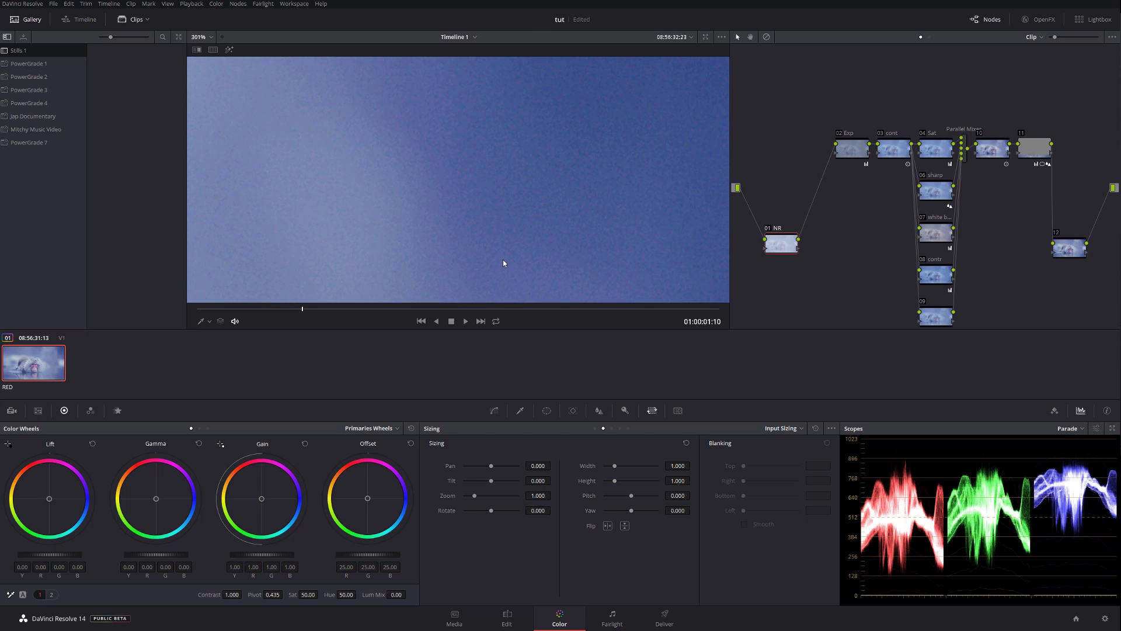
click(117, 410)
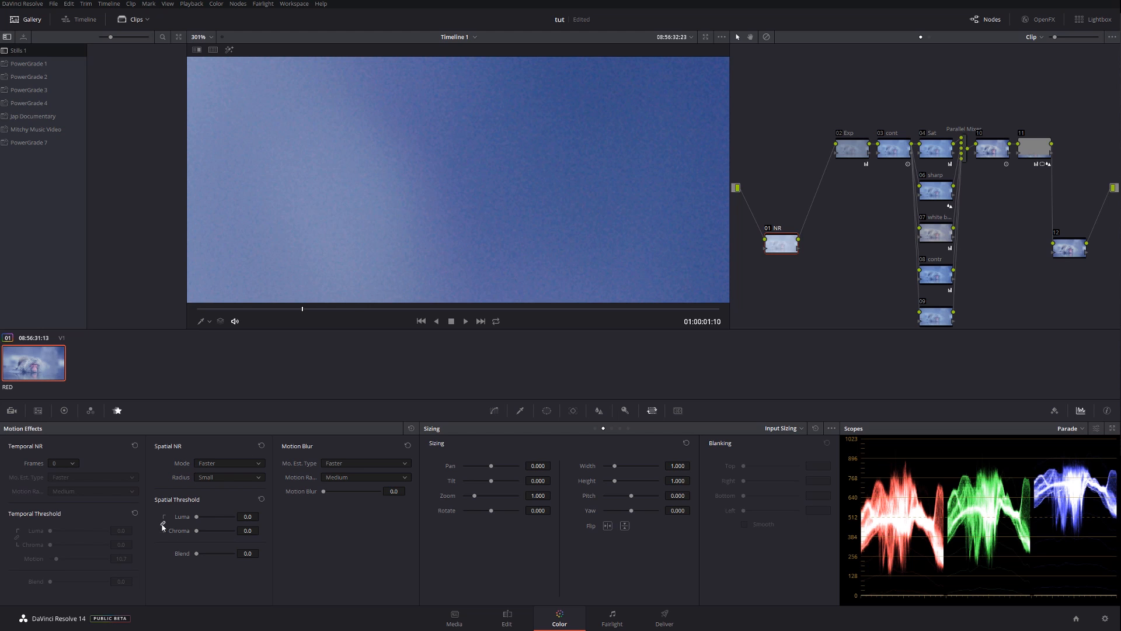
Step: Set the spatial luma threshold to 2.0 and scrub to check the sky
click(249, 517)
text(2)
key(Return)
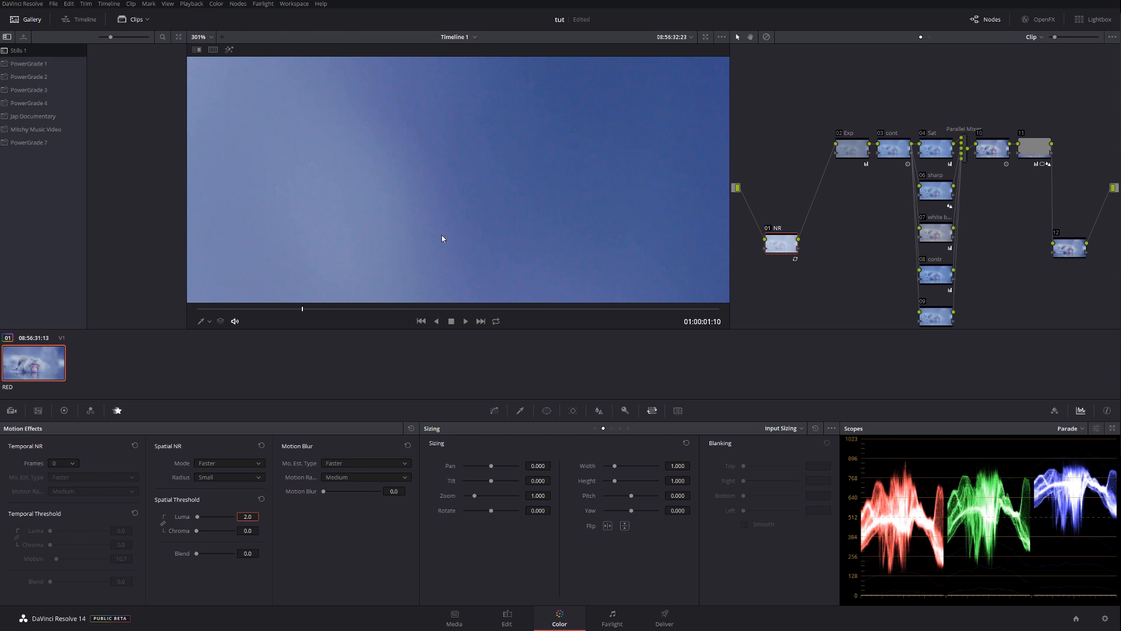
click(359, 309)
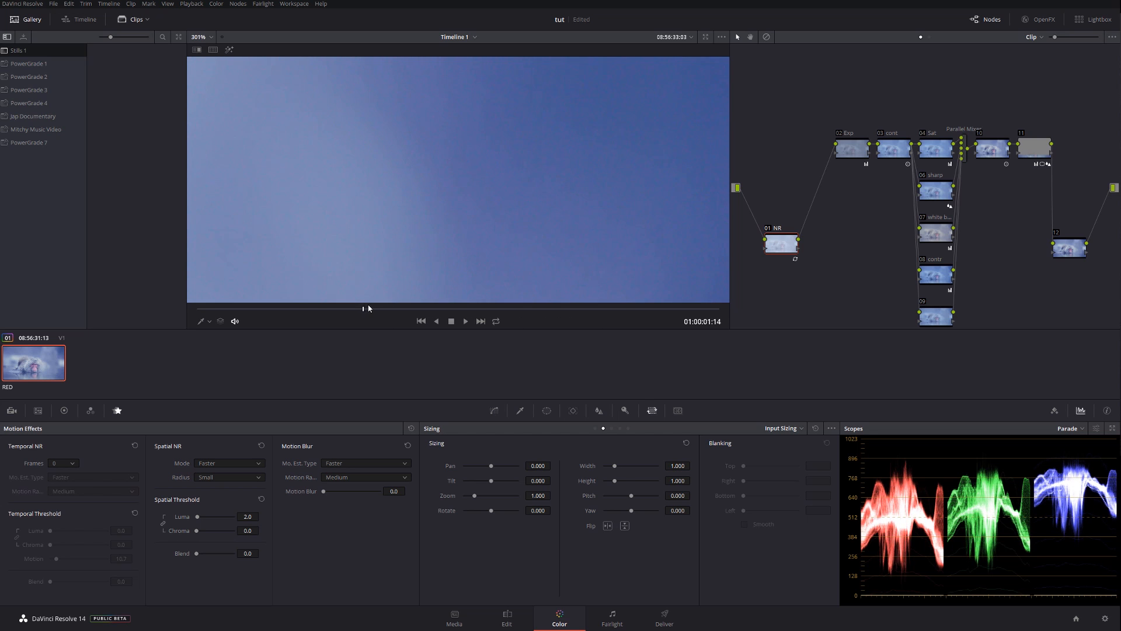
drag(341, 308, 318, 308)
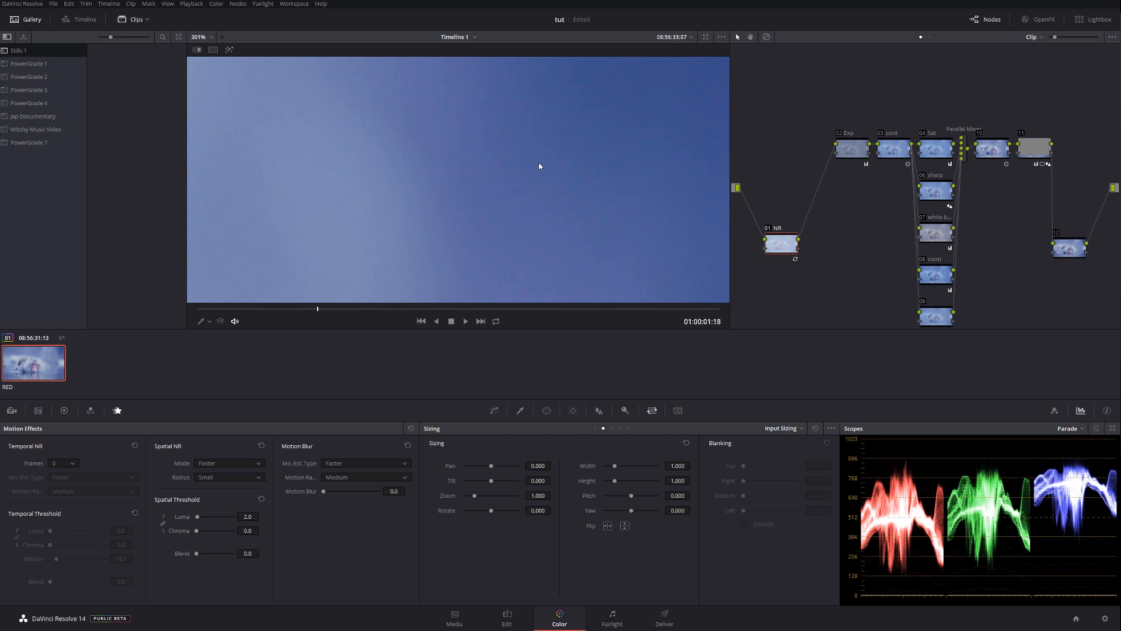
scroll(542, 183, up, 2)
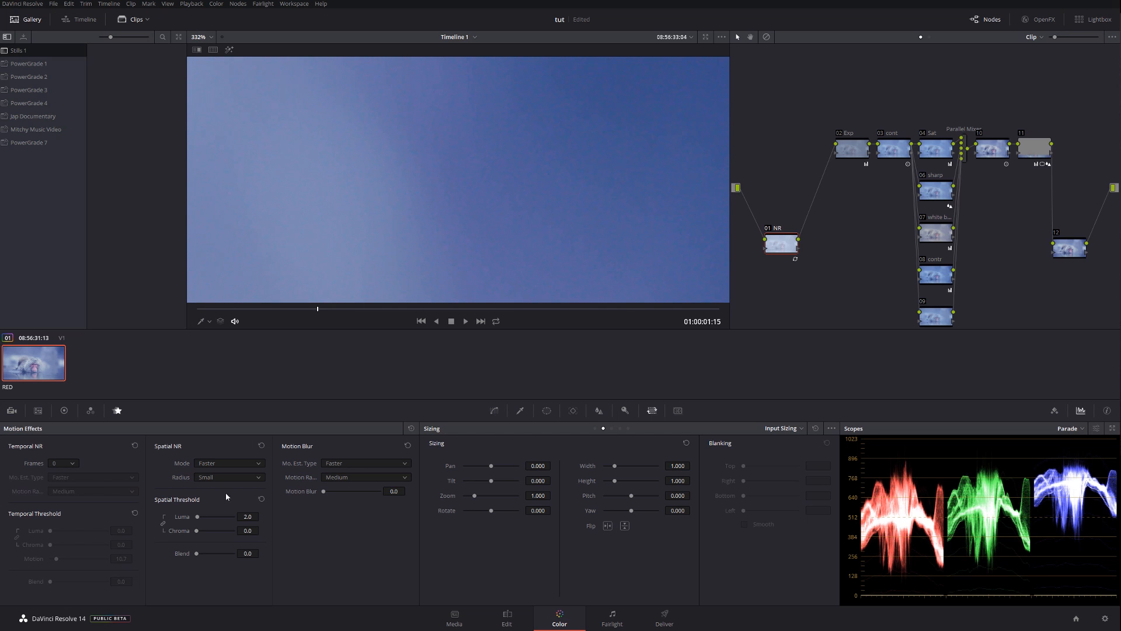
Step: Set the spatial chroma threshold to 10.0 and check the result
click(244, 530)
text(10)
key(Return)
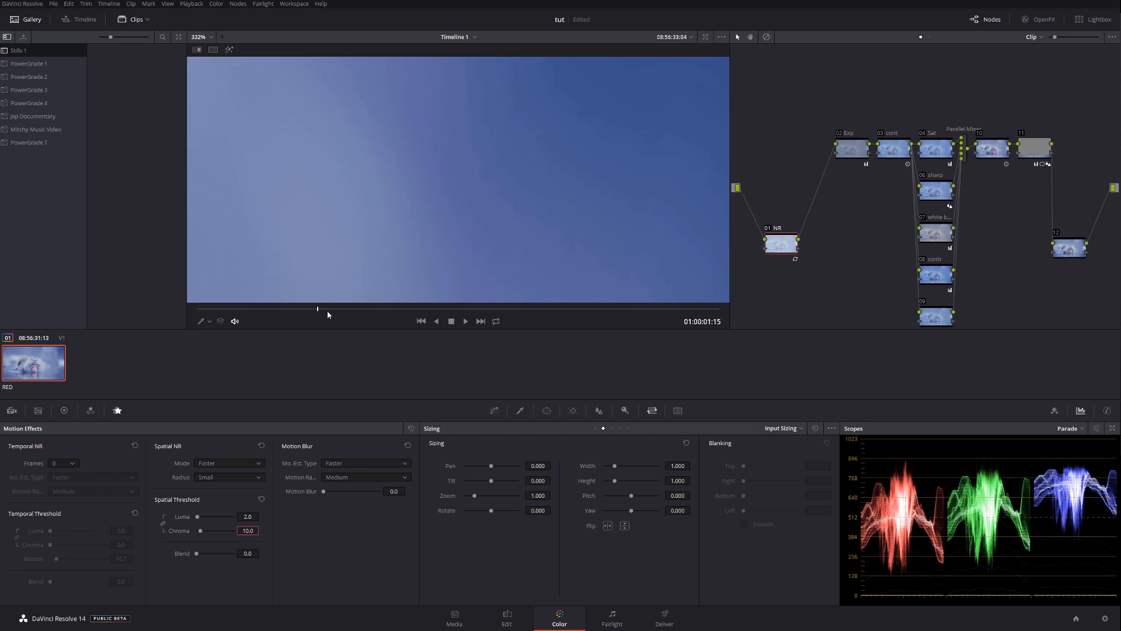
drag(327, 311, 323, 313)
scroll(565, 160, down, 2)
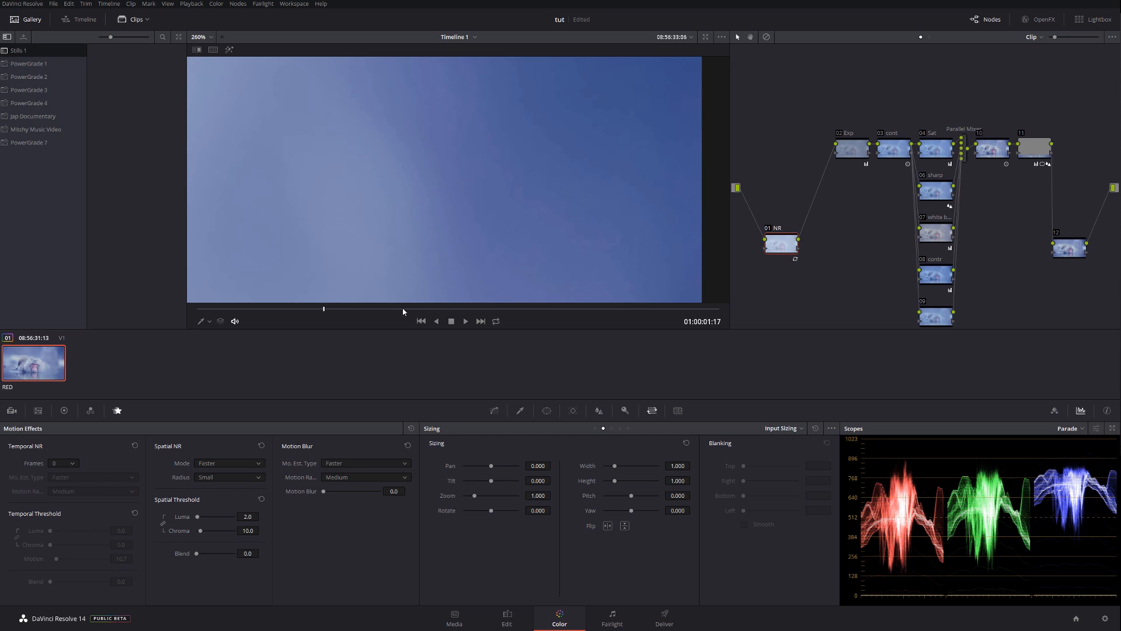
drag(393, 312, 433, 310)
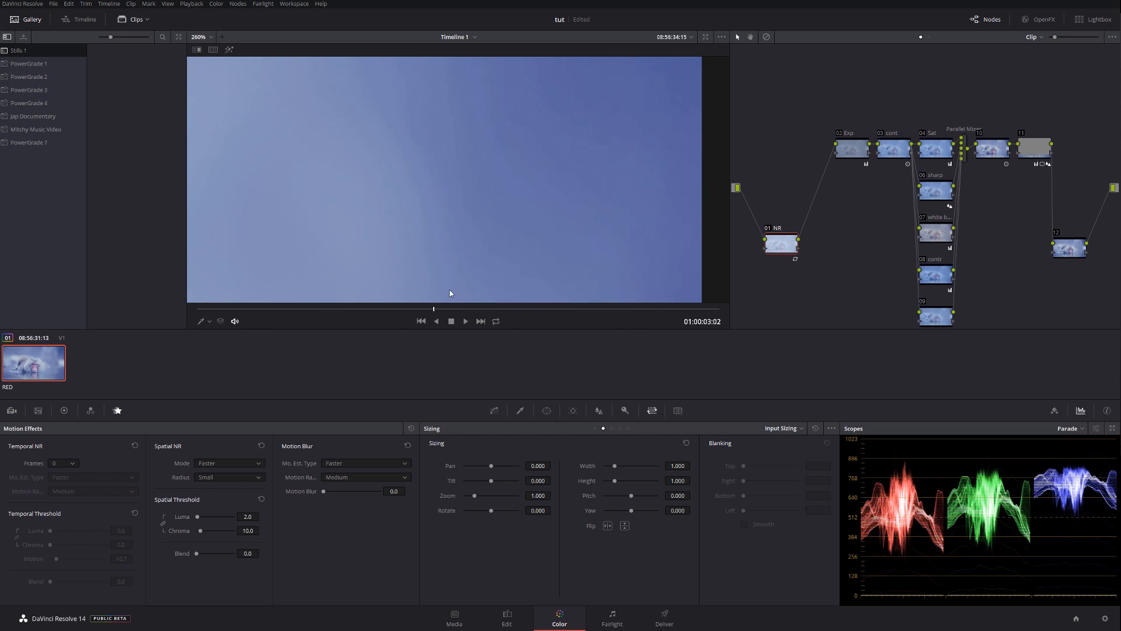
scroll(489, 256, down, 1)
scroll(489, 256, down, 1)
scroll(461, 257, down, 1)
scroll(386, 246, down, 1)
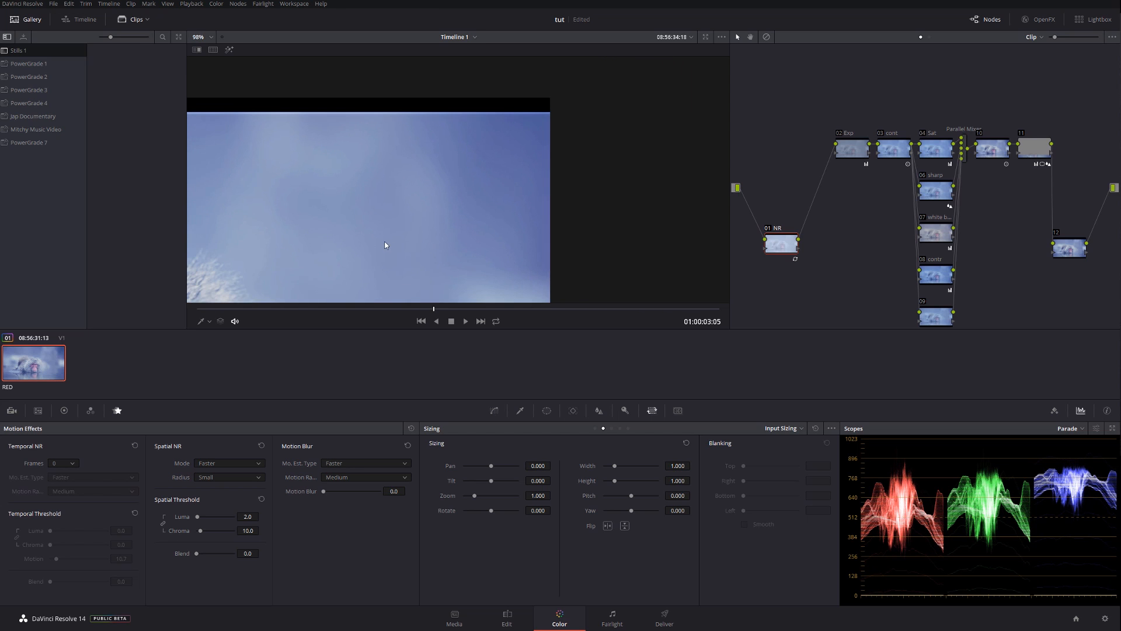
scroll(546, 178, down, 2)
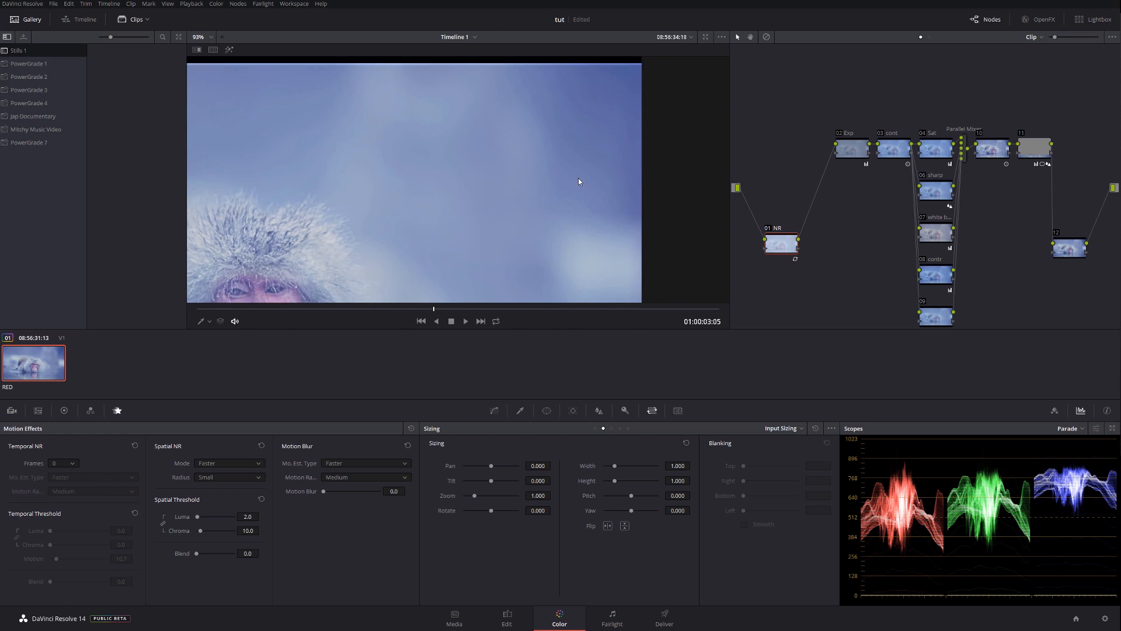
scroll(578, 178, up, 1)
scroll(494, 210, up, 1)
scroll(473, 165, up, 1)
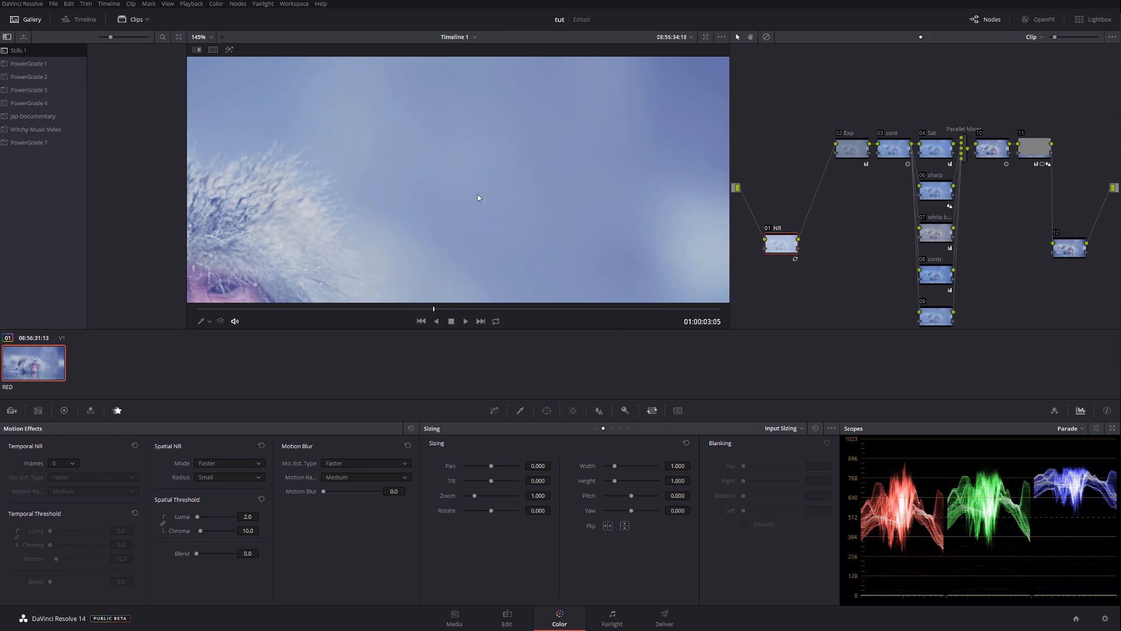
scroll(532, 188, up, 2)
scroll(516, 213, up, 1)
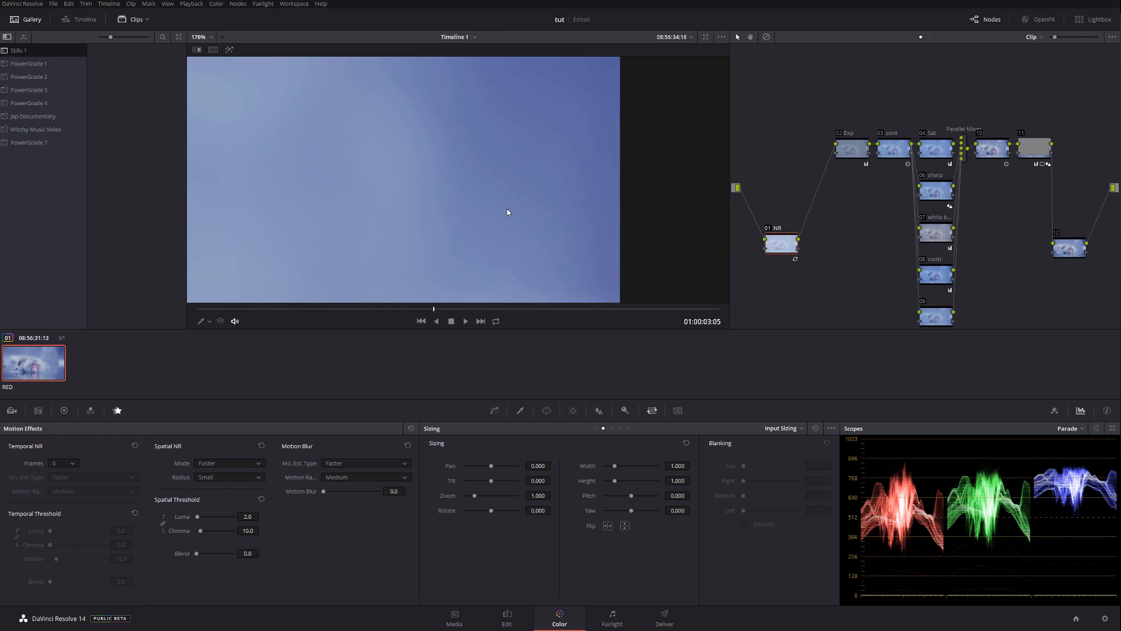
scroll(522, 204, up, 1)
scroll(541, 193, up, 2)
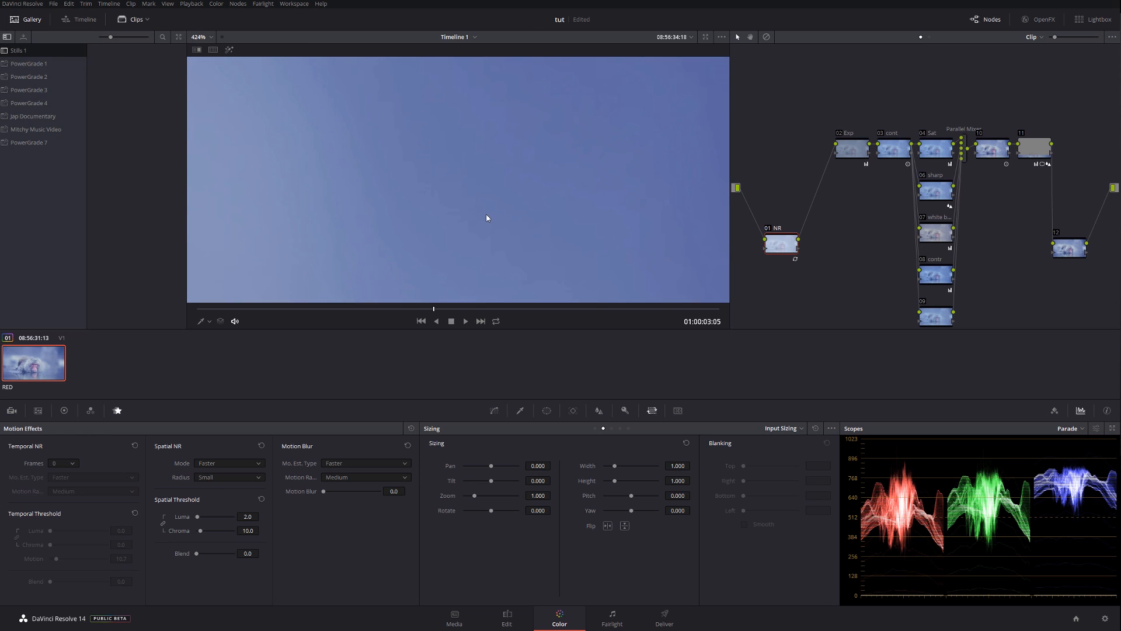
click(769, 229)
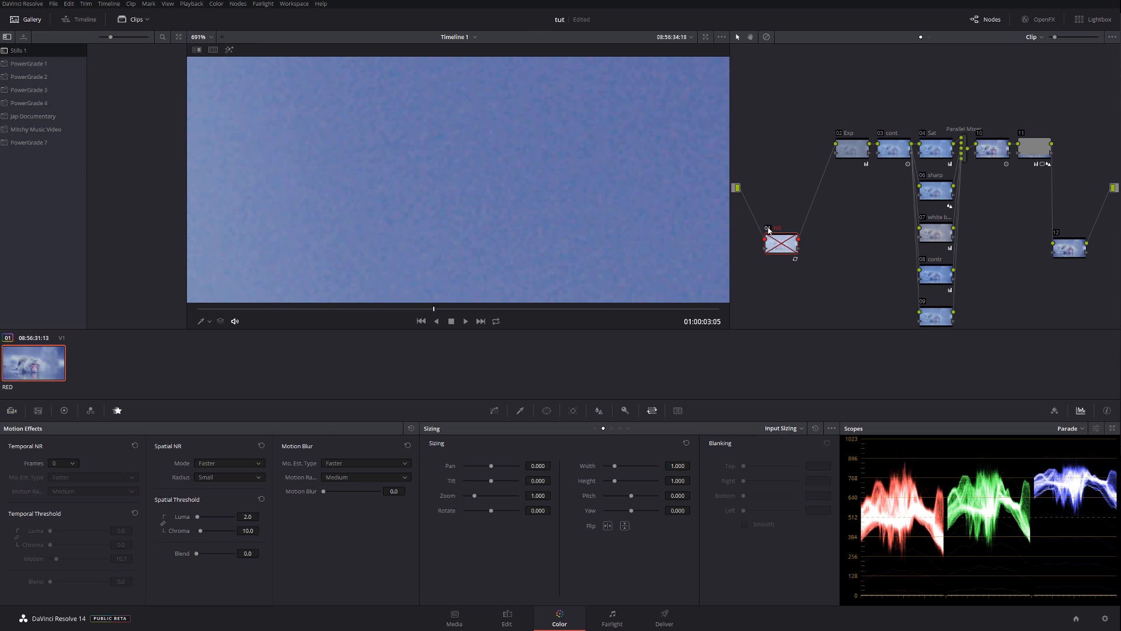
scroll(543, 214, down, 1)
scroll(544, 218, down, 1)
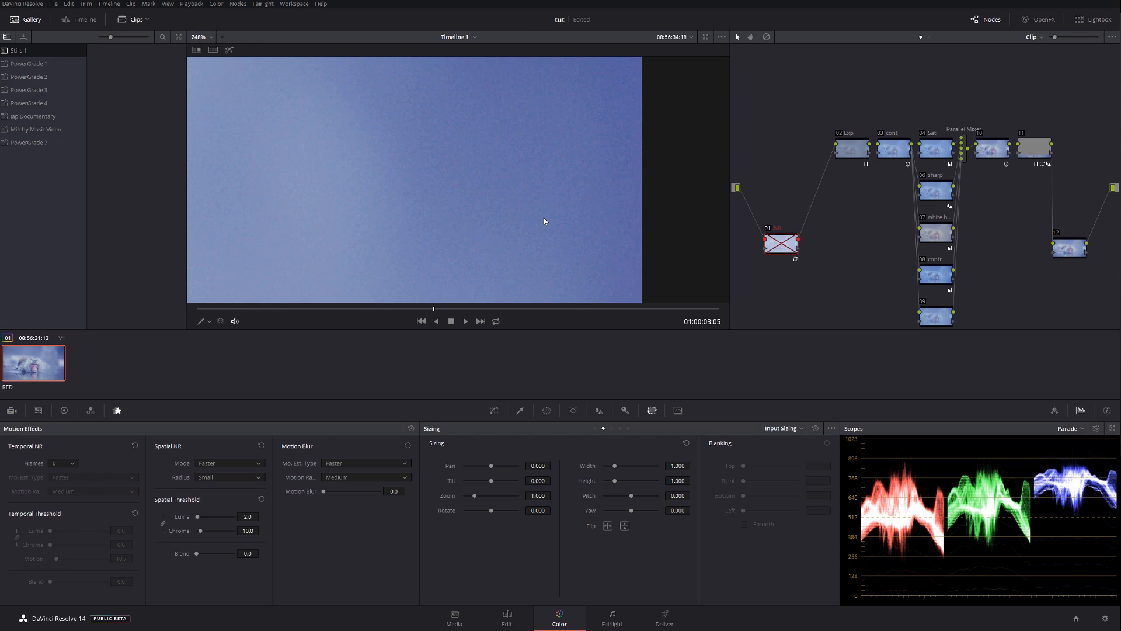
click(769, 231)
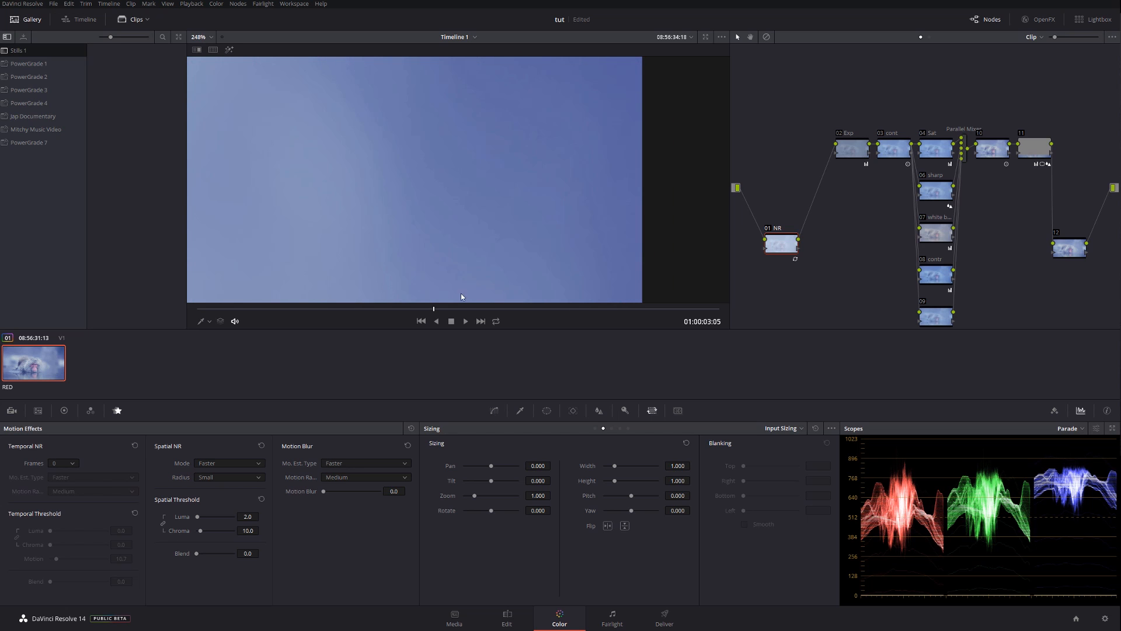
click(770, 230)
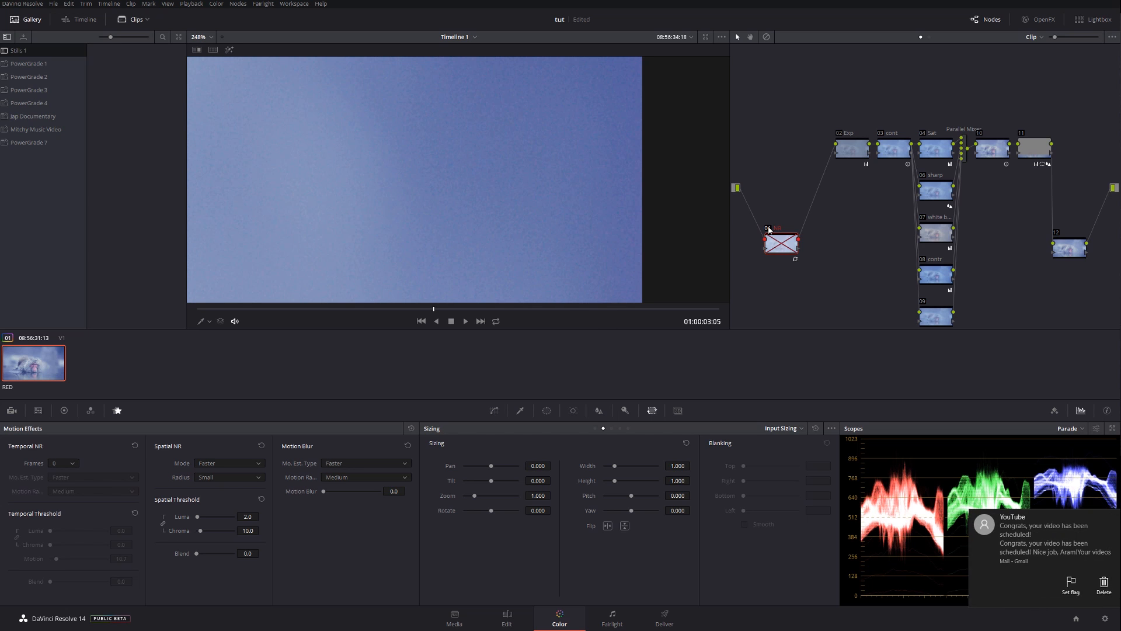
click(770, 230)
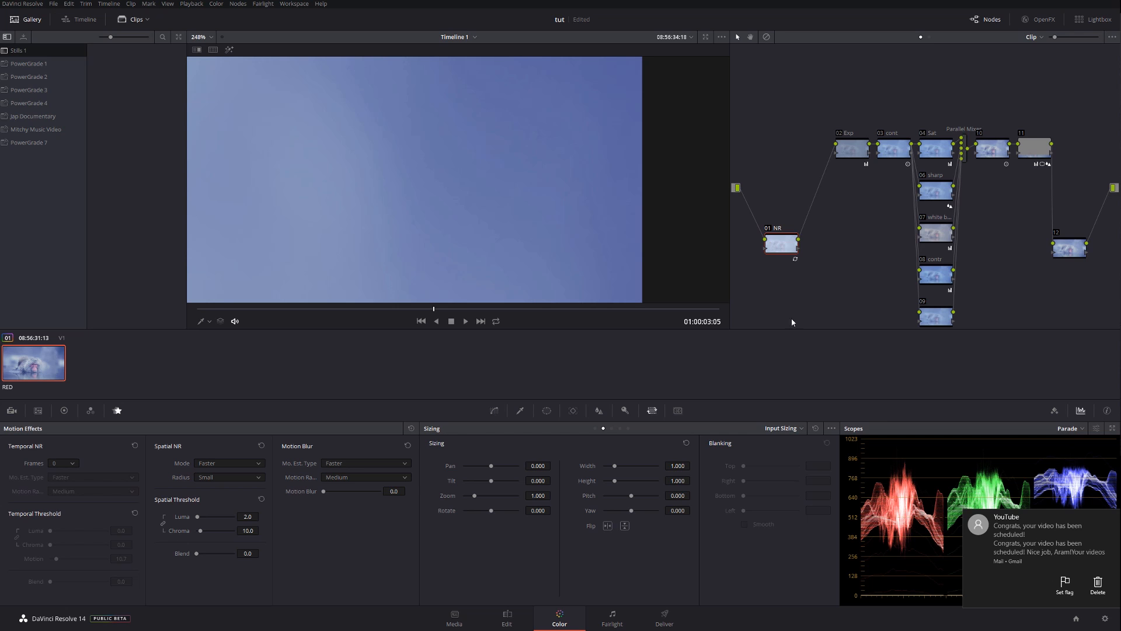
click(1112, 519)
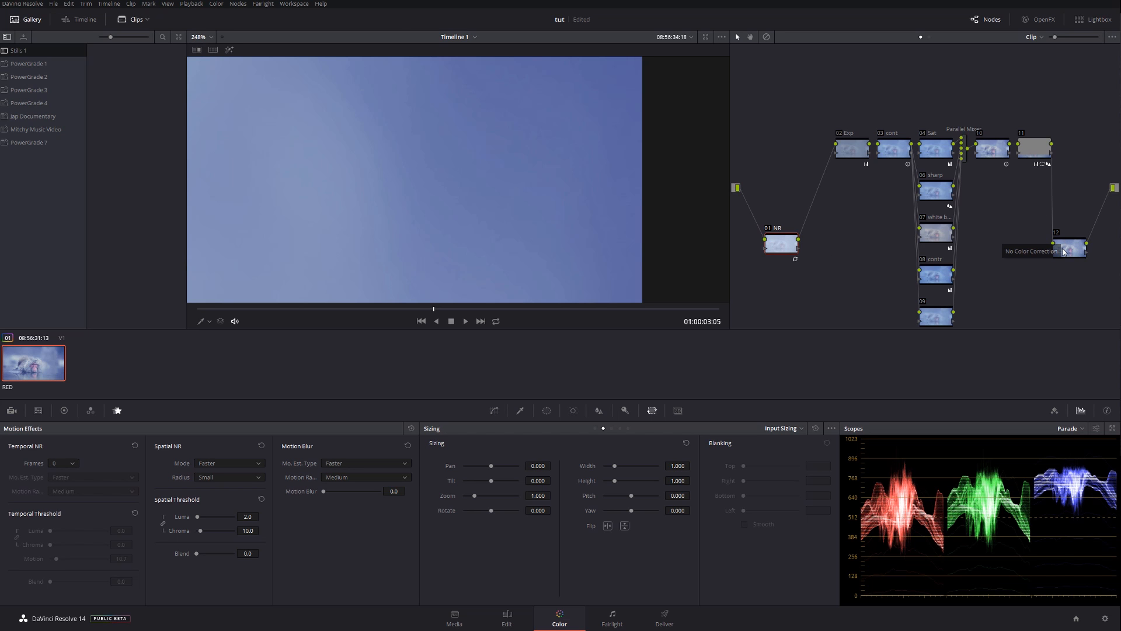
scroll(524, 207, up, 2)
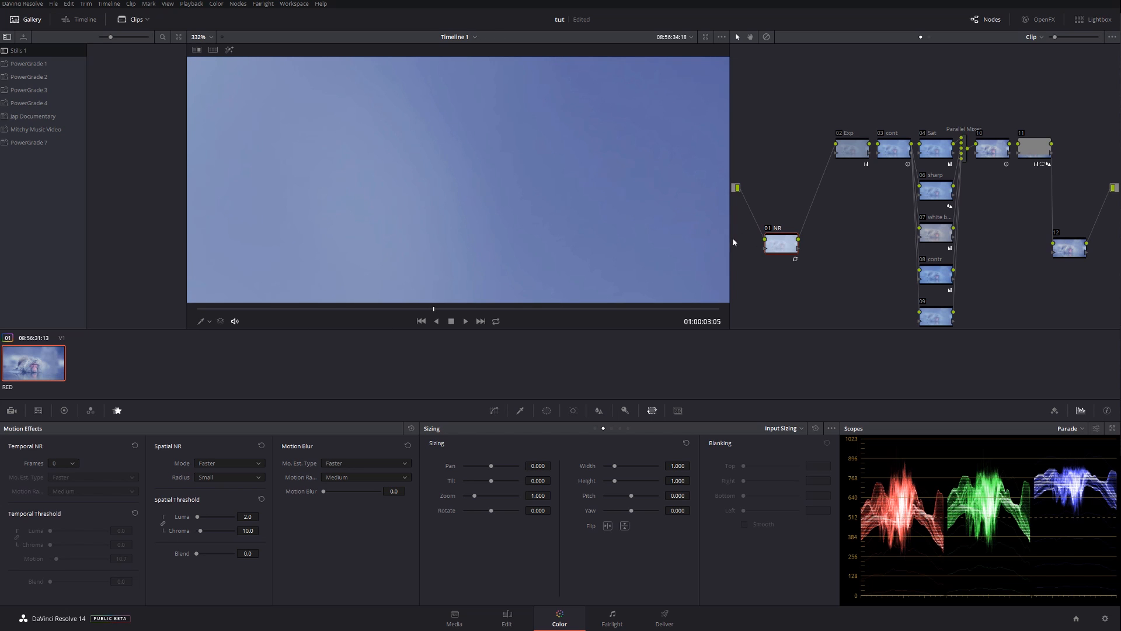
Step: Swap the NR node onto the last node and scrub through the clip to compare
mouse_move(770, 244)
mouse_down()
mouse_move(936, 223)
mouse_move(1071, 250)
mouse_up()
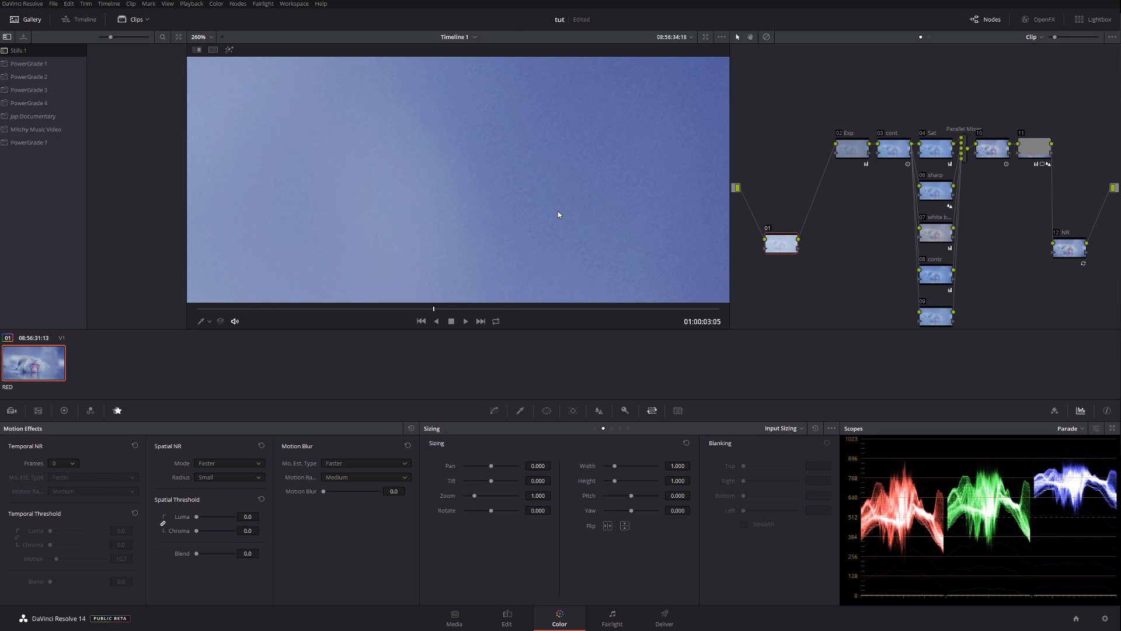
scroll(557, 213, down, 3)
scroll(557, 213, up, 1)
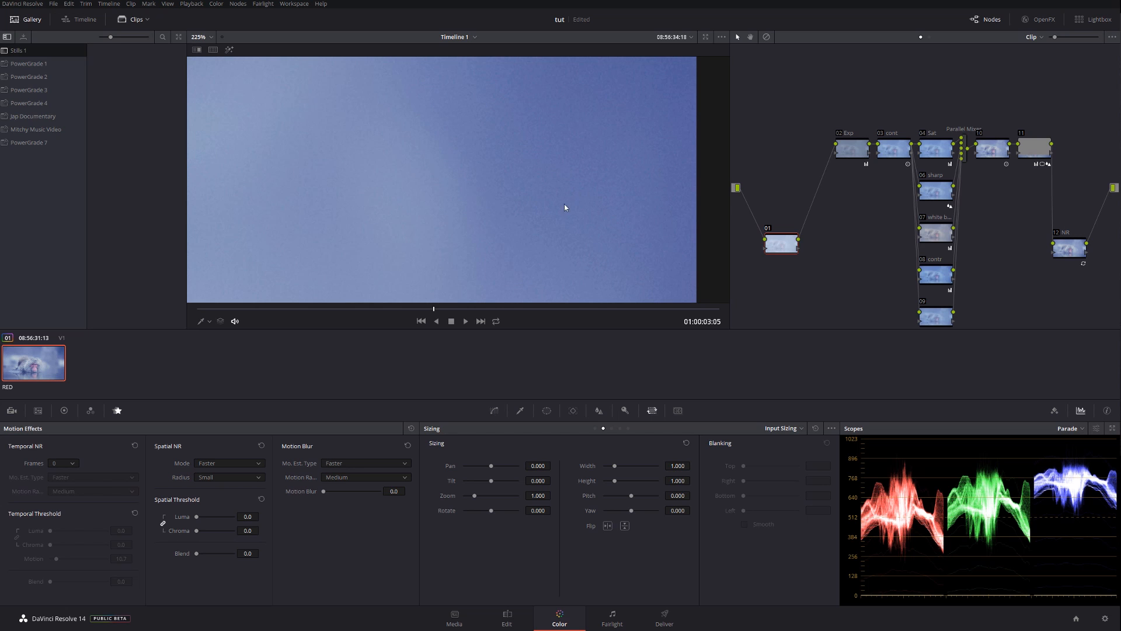
drag(565, 208, 522, 198)
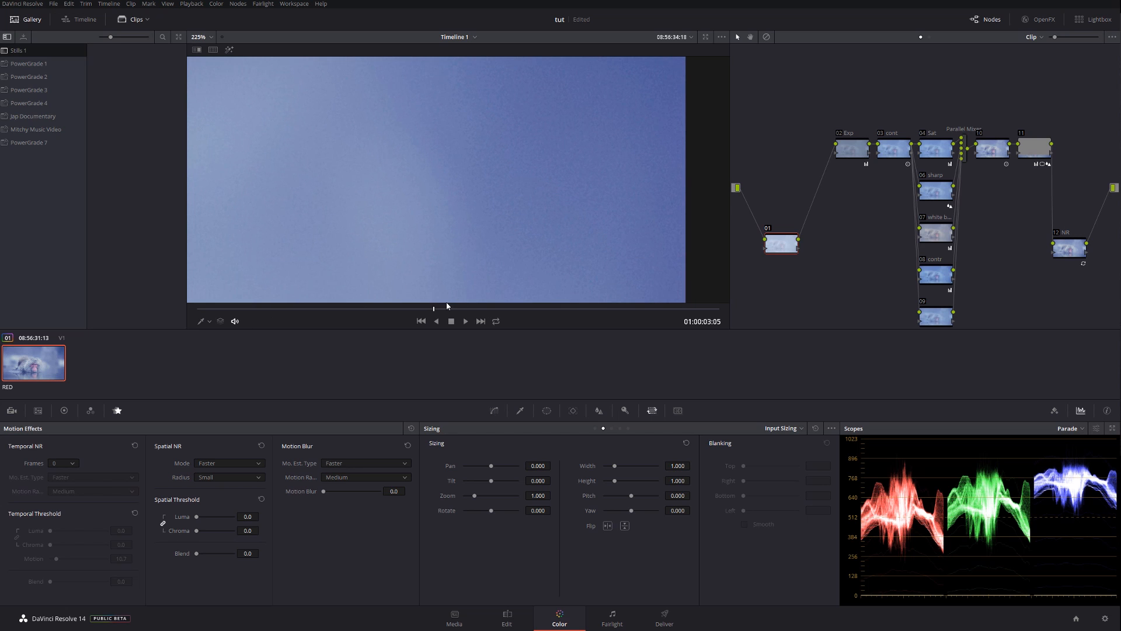
mouse_move(446, 308)
mouse_down()
mouse_move(532, 310)
mouse_move(482, 308)
mouse_up()
scroll(505, 230, down, 1)
scroll(530, 225, down, 1)
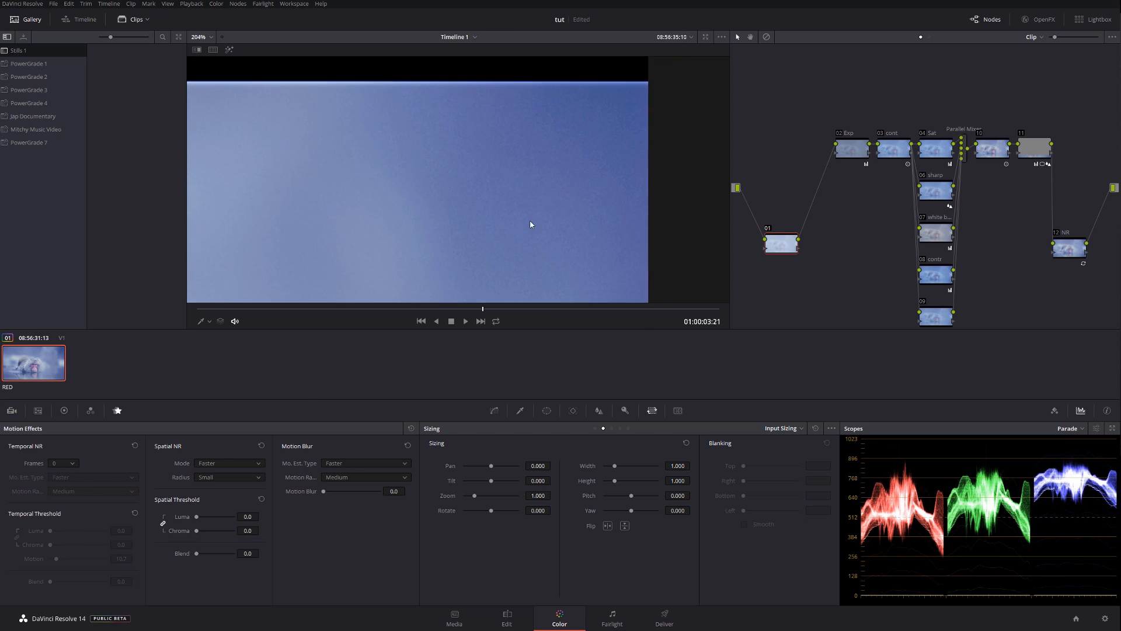
scroll(534, 213, down, 1)
scroll(528, 201, down, 1)
scroll(501, 213, up, 1)
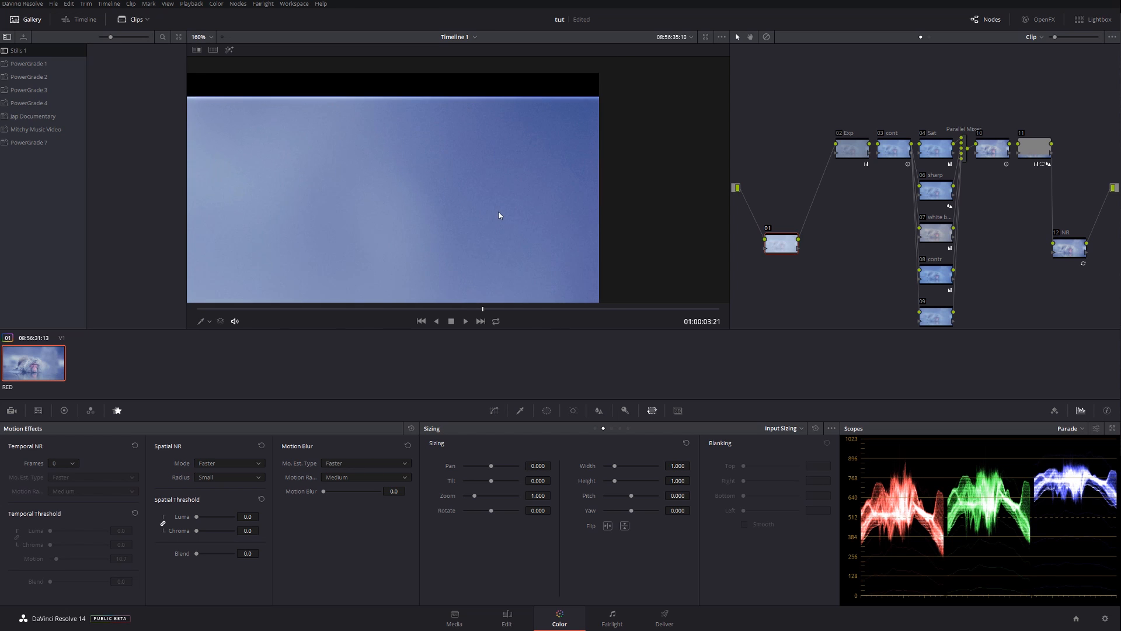
scroll(496, 214, up, 1)
scroll(482, 216, down, 1)
scroll(471, 219, up, 1)
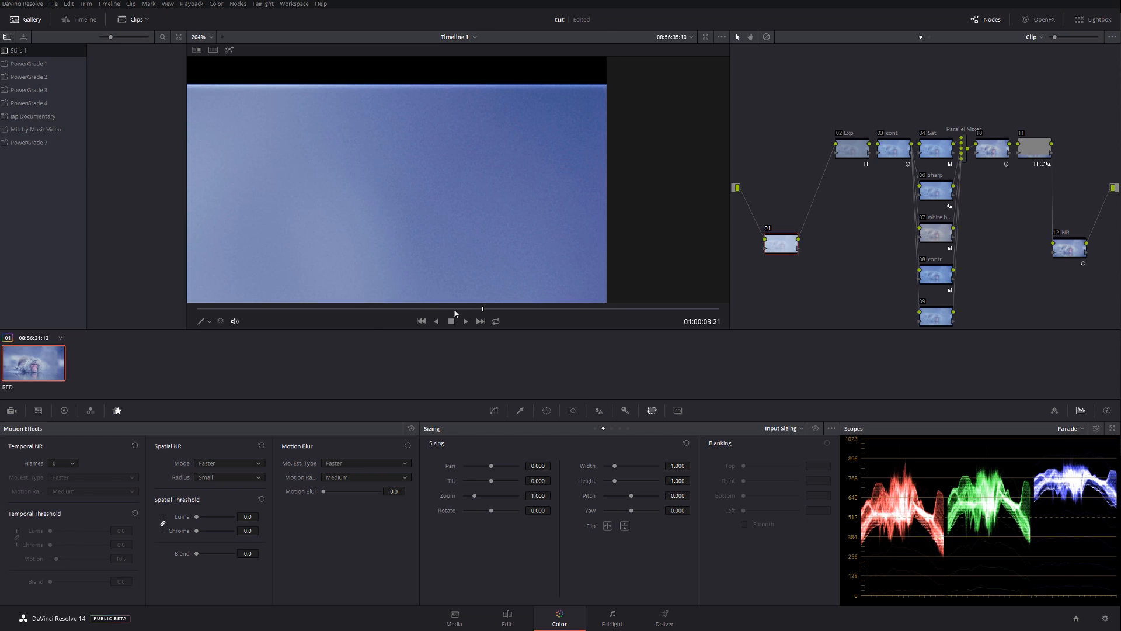
drag(454, 308, 394, 308)
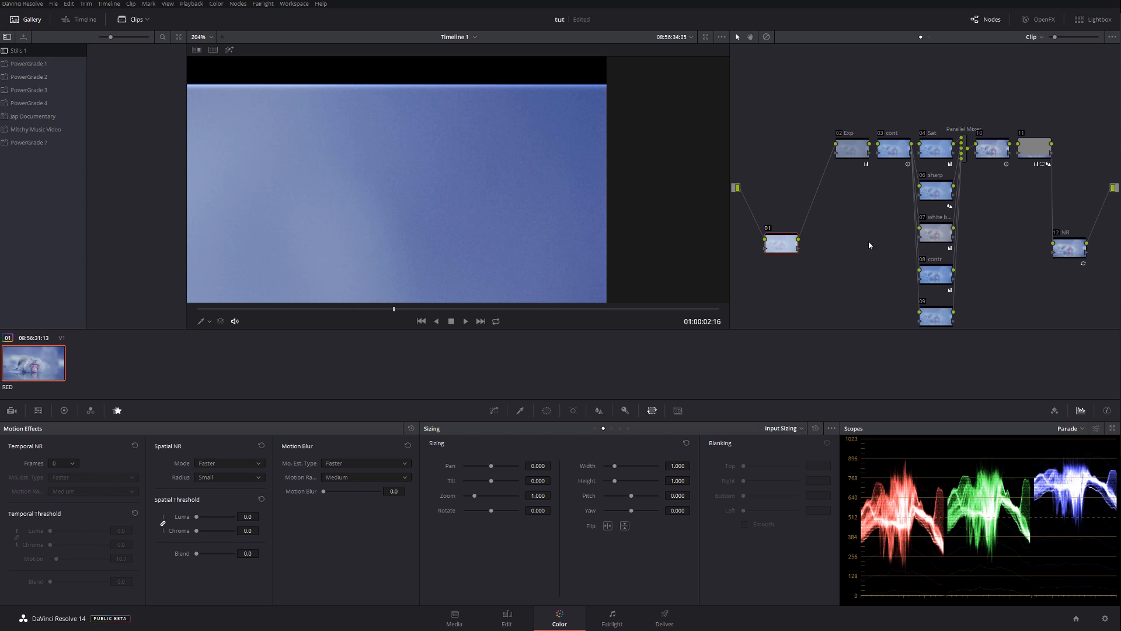
Step: Disable and re-enable the last node's noise reduction with Ctrl+D
click(1057, 237)
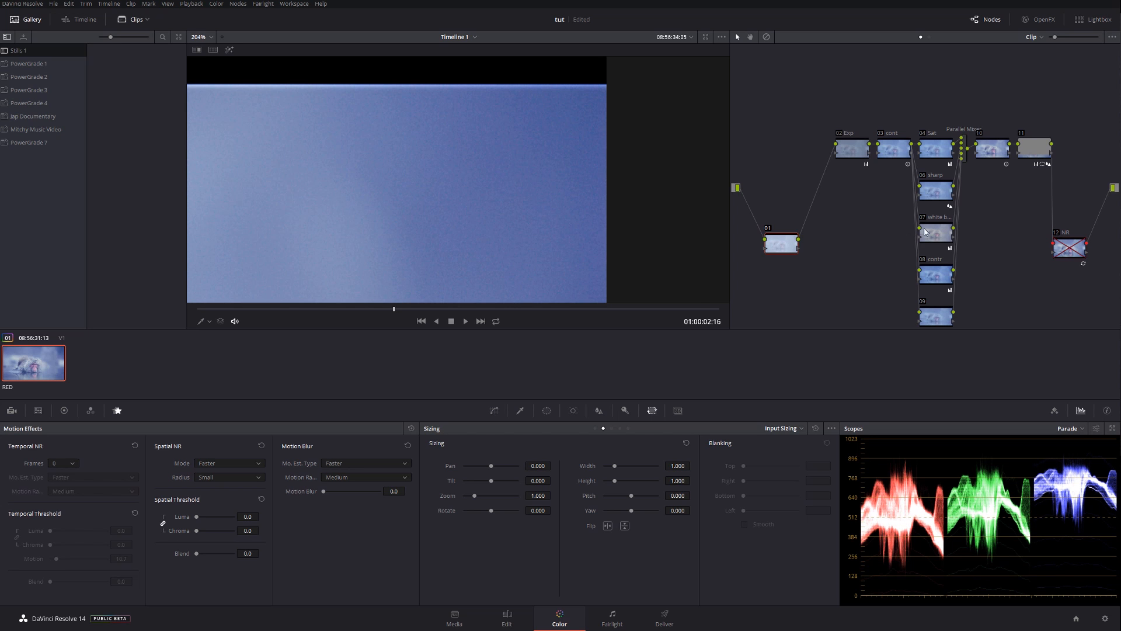
scroll(492, 234, up, 1)
scroll(492, 234, up, 1)
scroll(491, 234, down, 1)
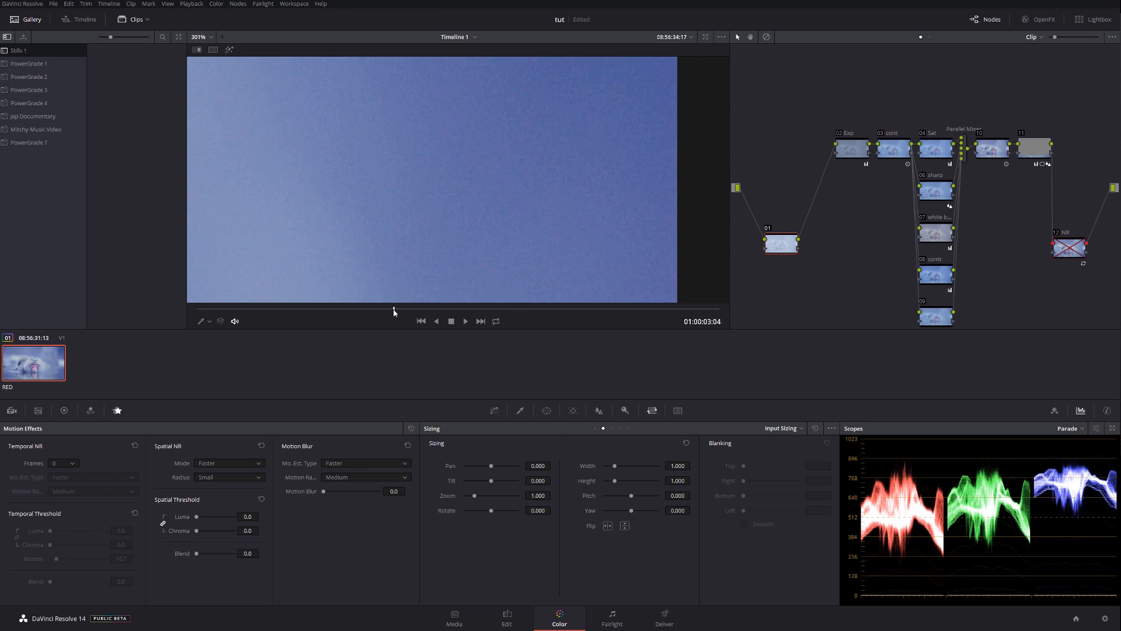
key(ctrl+d)
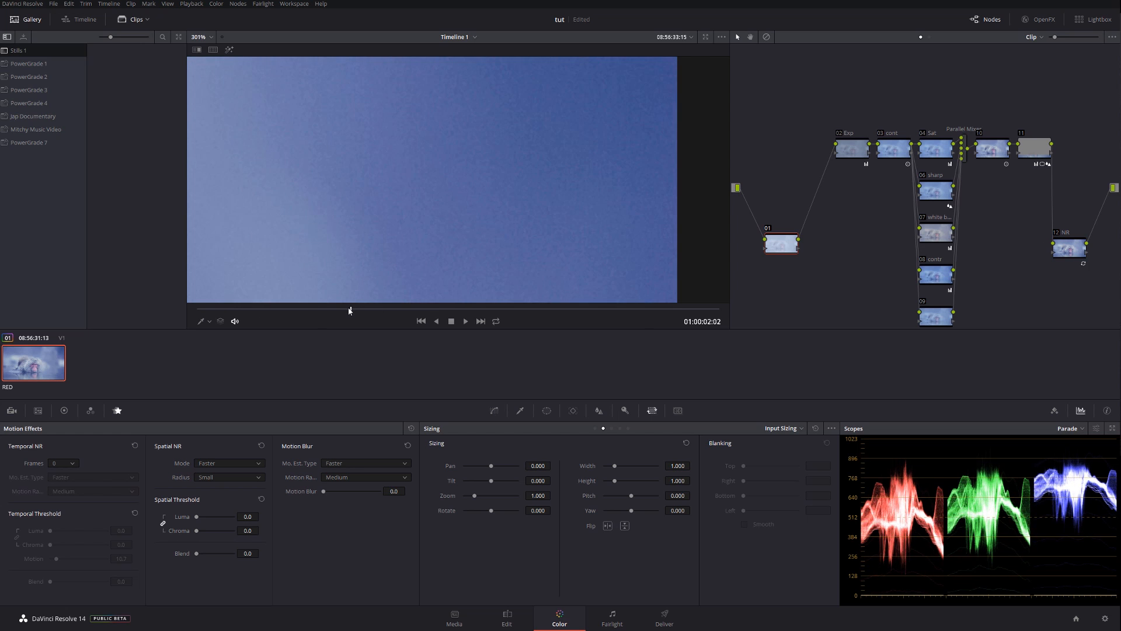
scroll(540, 228, down, 1)
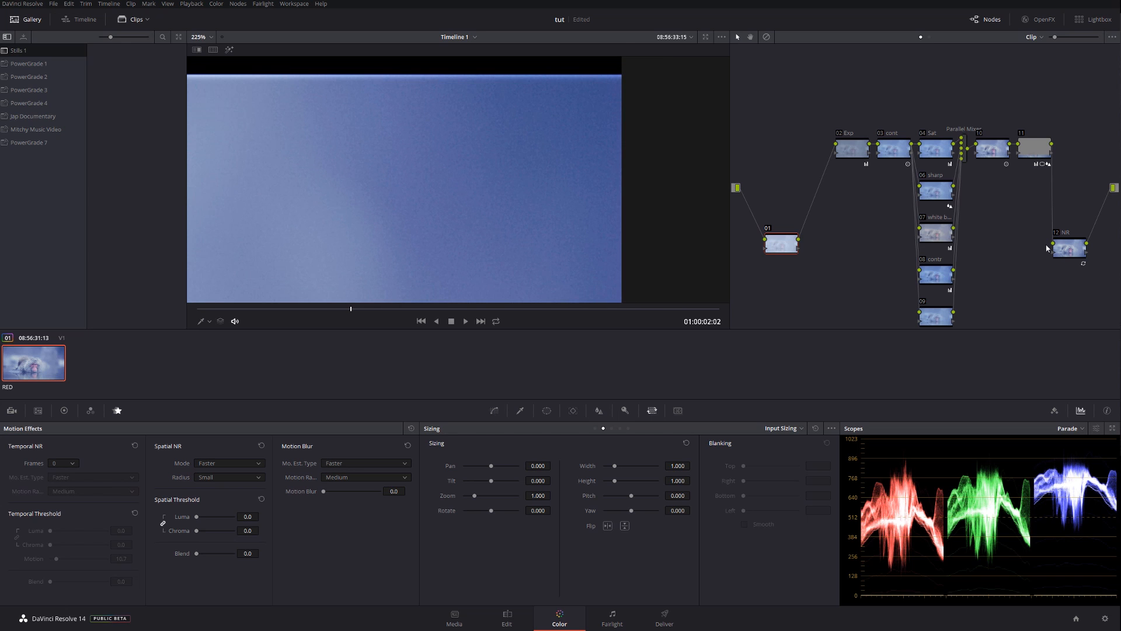
Step: Swap noise reduction back to the first node, scrub to the monkey, and disable NR
click(1070, 248)
mouse_move(782, 246)
mouse_down()
mouse_move(790, 253)
mouse_move(782, 248)
mouse_up()
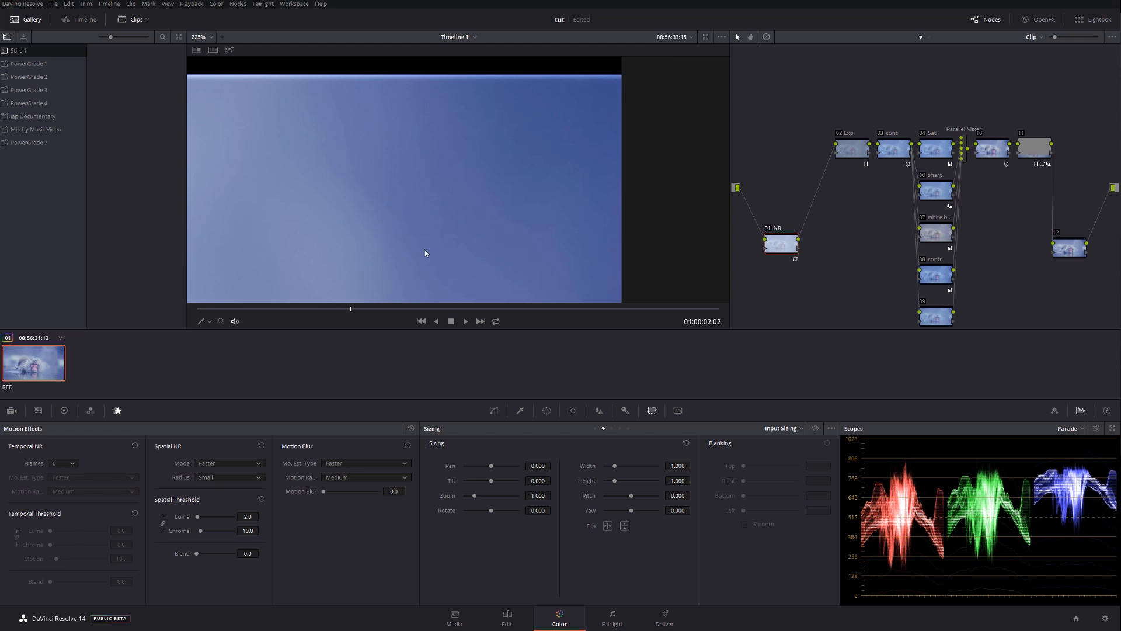
scroll(421, 248, up, 2)
scroll(421, 241, up, 1)
drag(364, 308, 396, 307)
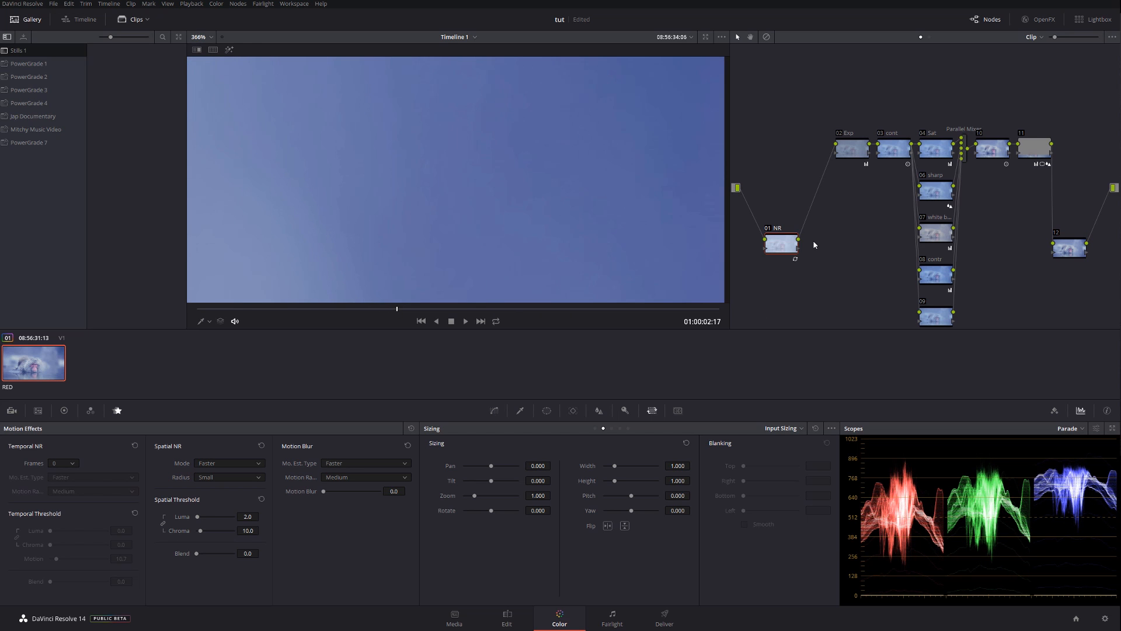
scroll(509, 229, down, 3)
scroll(444, 221, up, 1)
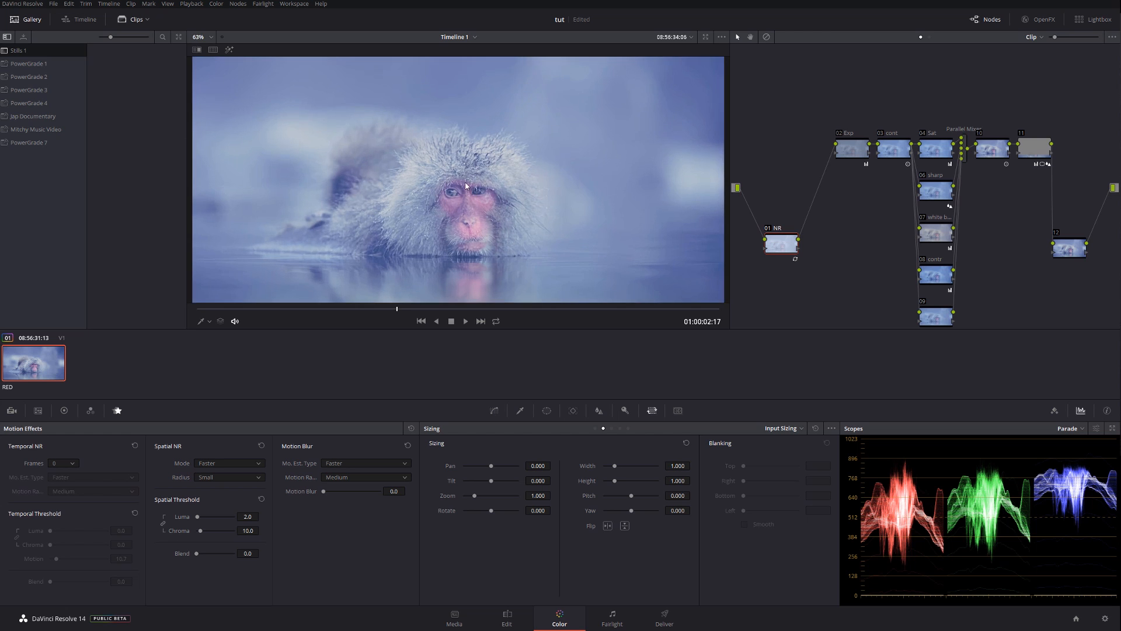
scroll(452, 210, up, 1)
scroll(451, 207, up, 1)
scroll(451, 228, up, 1)
scroll(451, 237, up, 1)
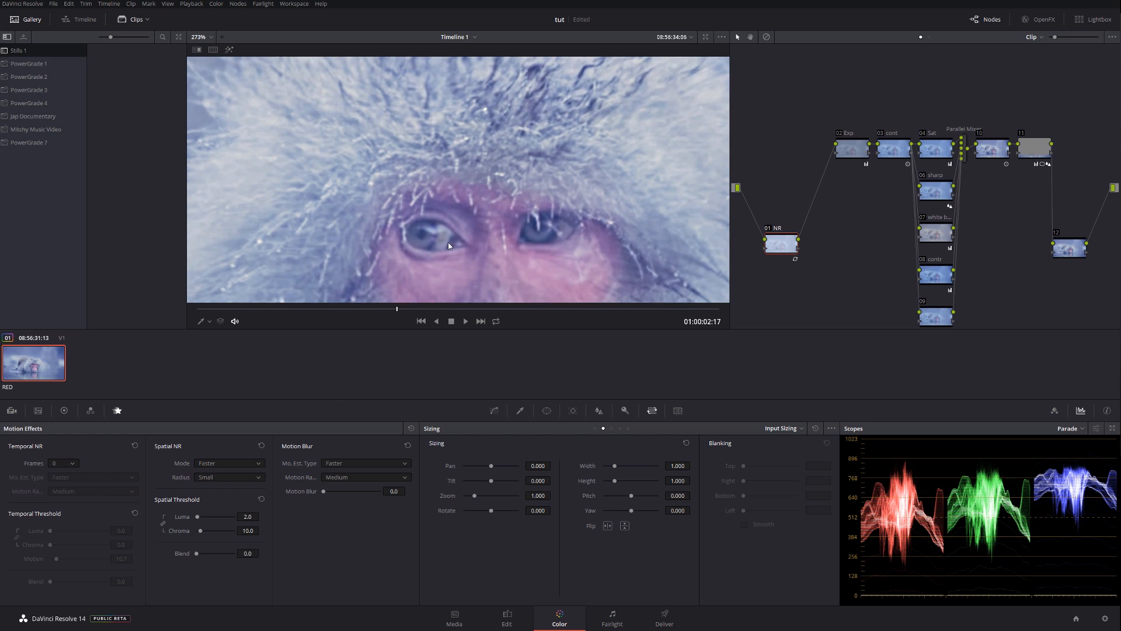
scroll(438, 217, up, 1)
scroll(439, 210, up, 1)
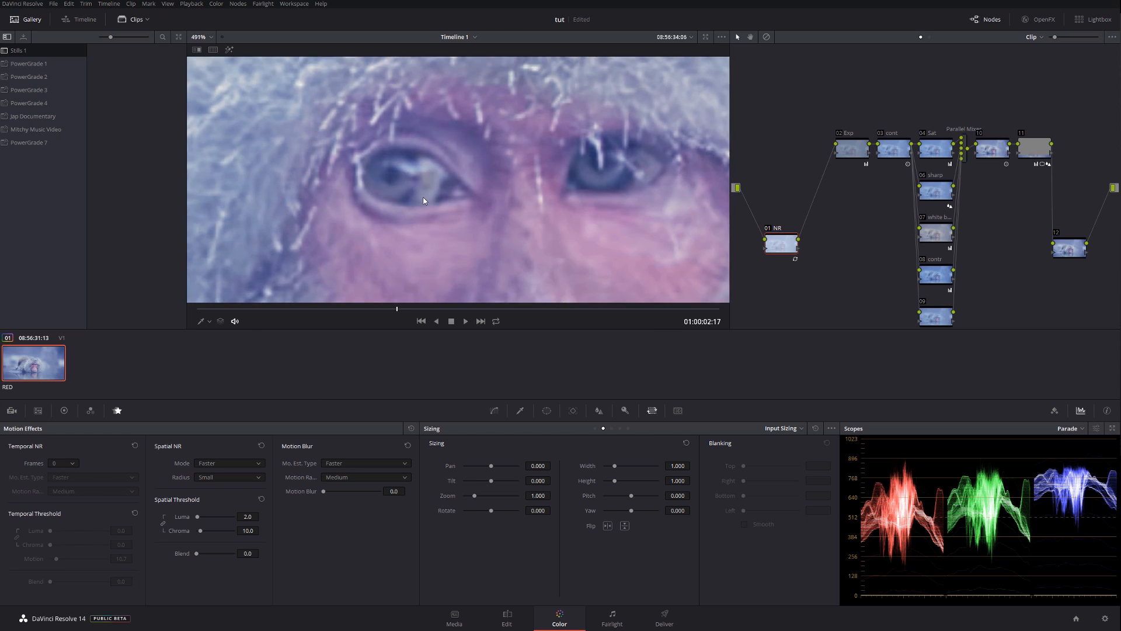
scroll(485, 217, up, 1)
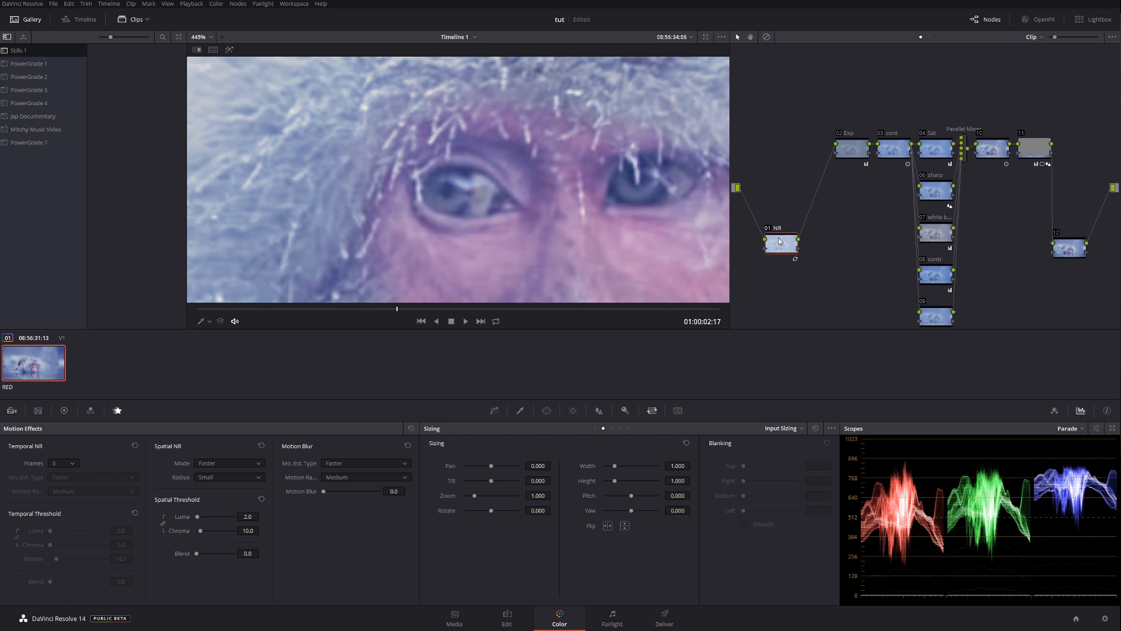
click(768, 230)
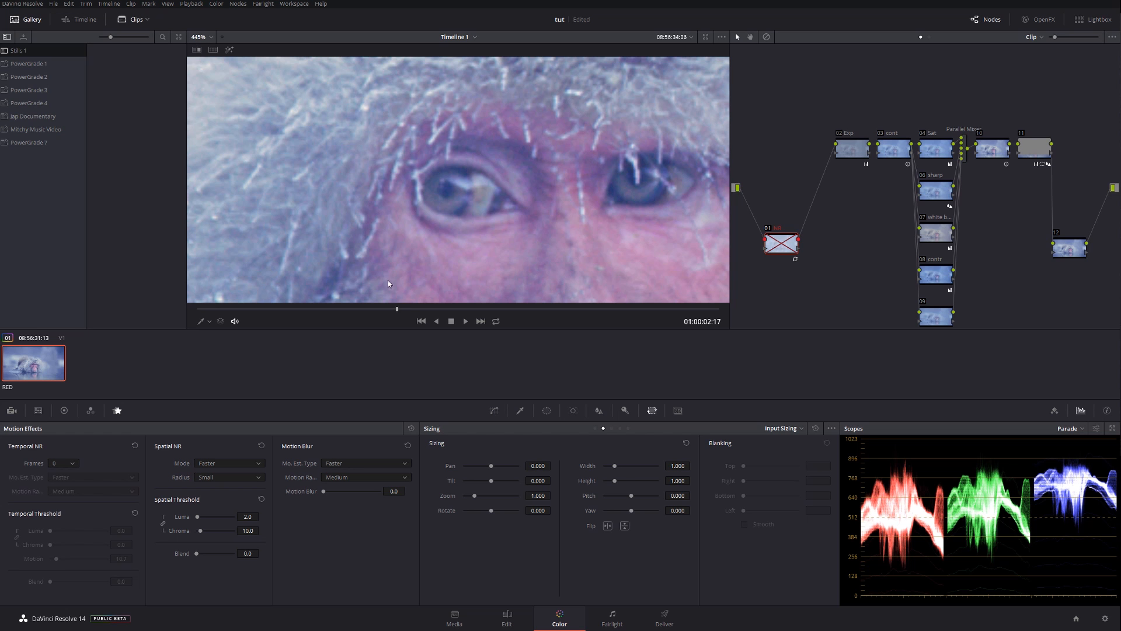
drag(400, 309, 445, 310)
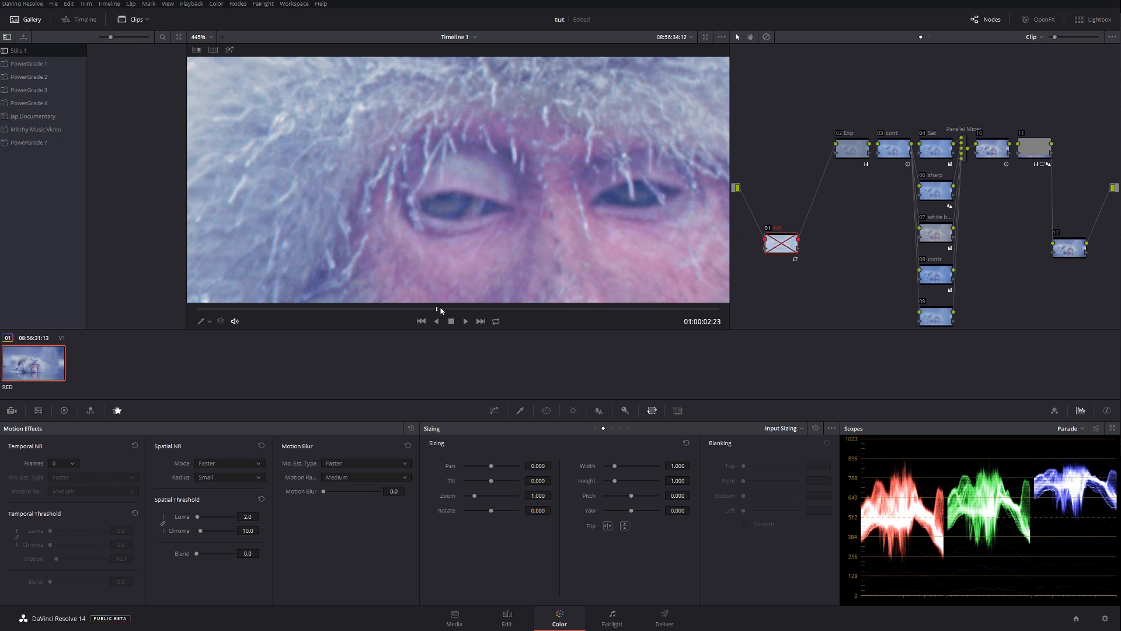
mouse_move(446, 310)
mouse_down()
mouse_move(374, 308)
mouse_move(403, 308)
mouse_up()
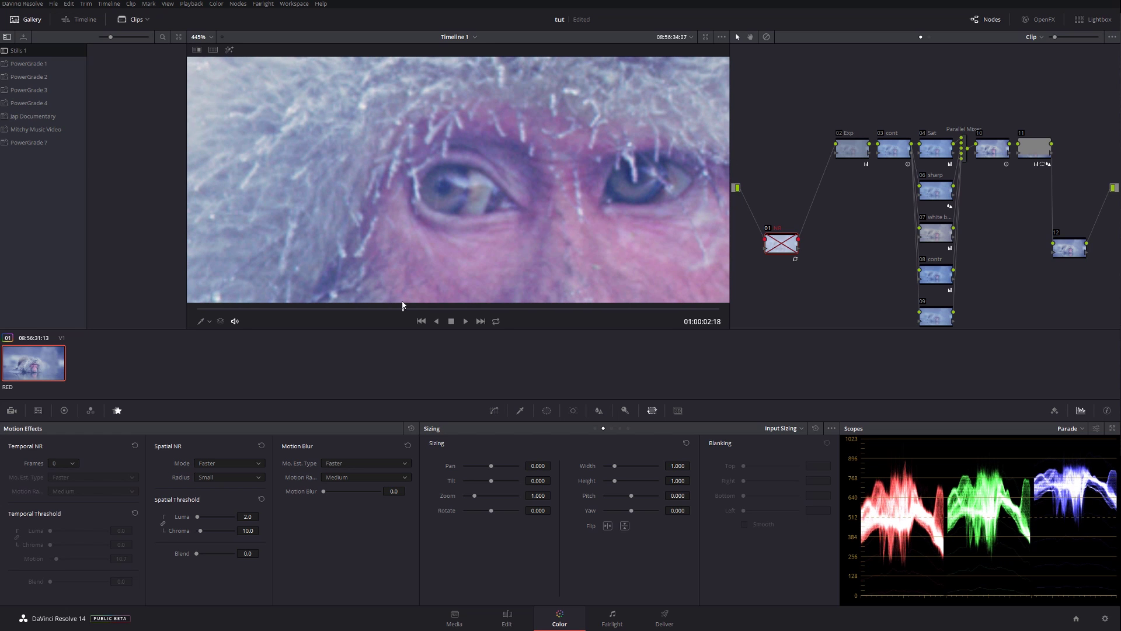
click(768, 230)
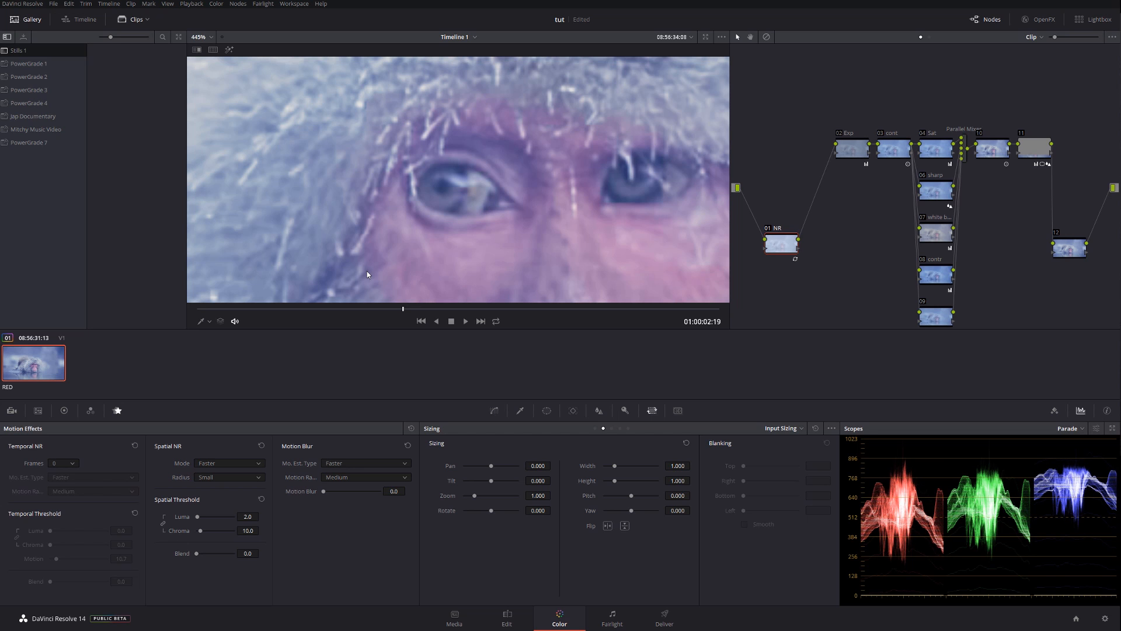
click(768, 230)
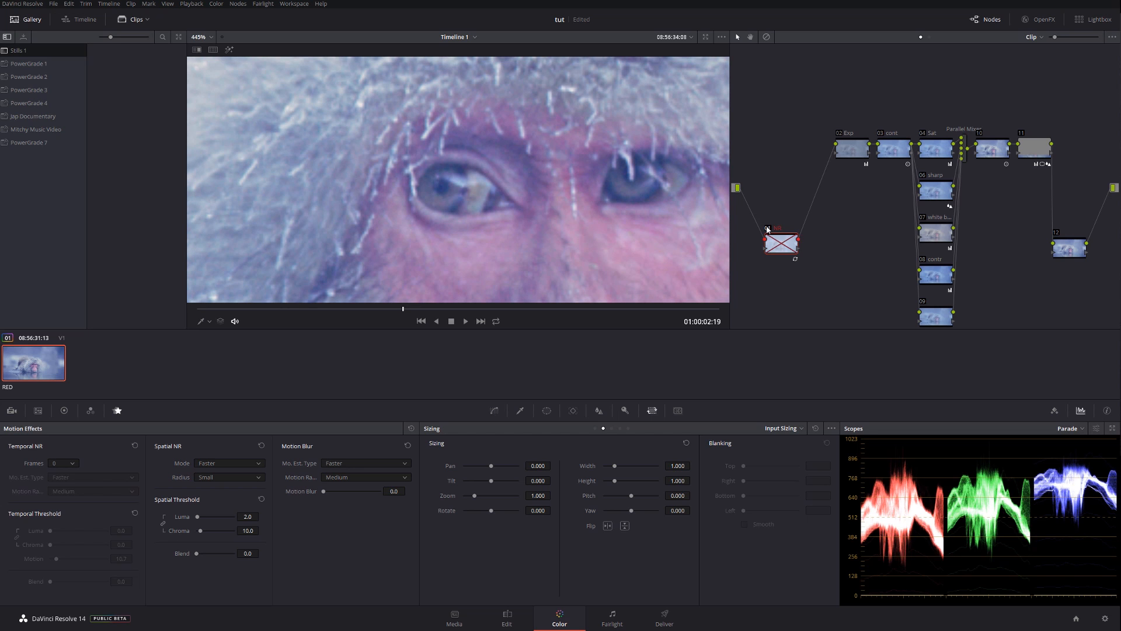
click(769, 230)
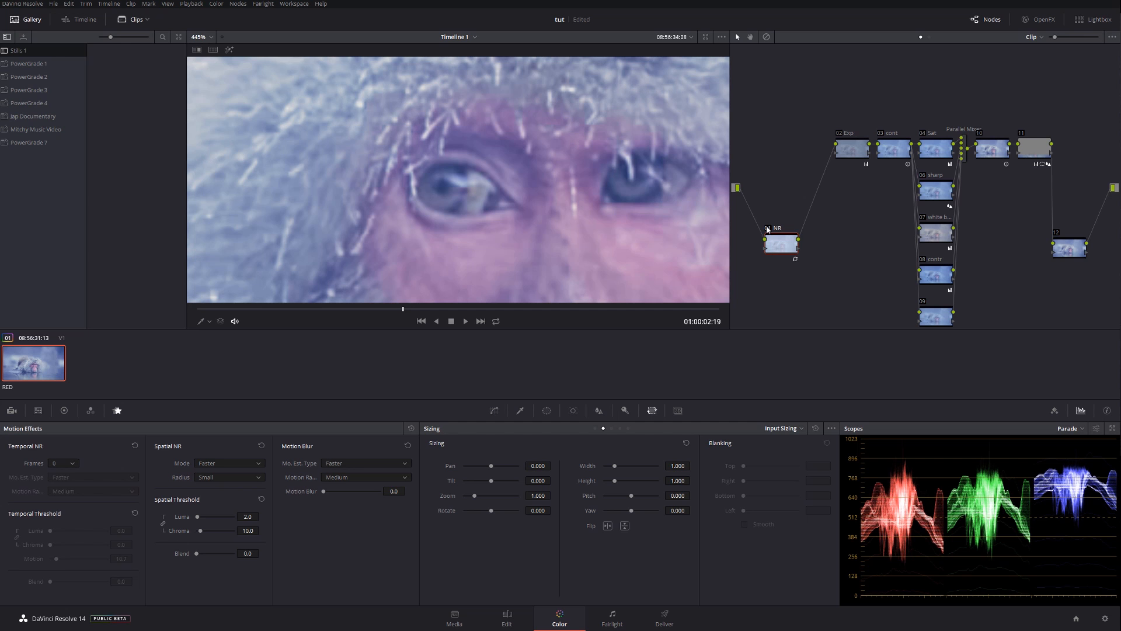
click(769, 230)
click(768, 230)
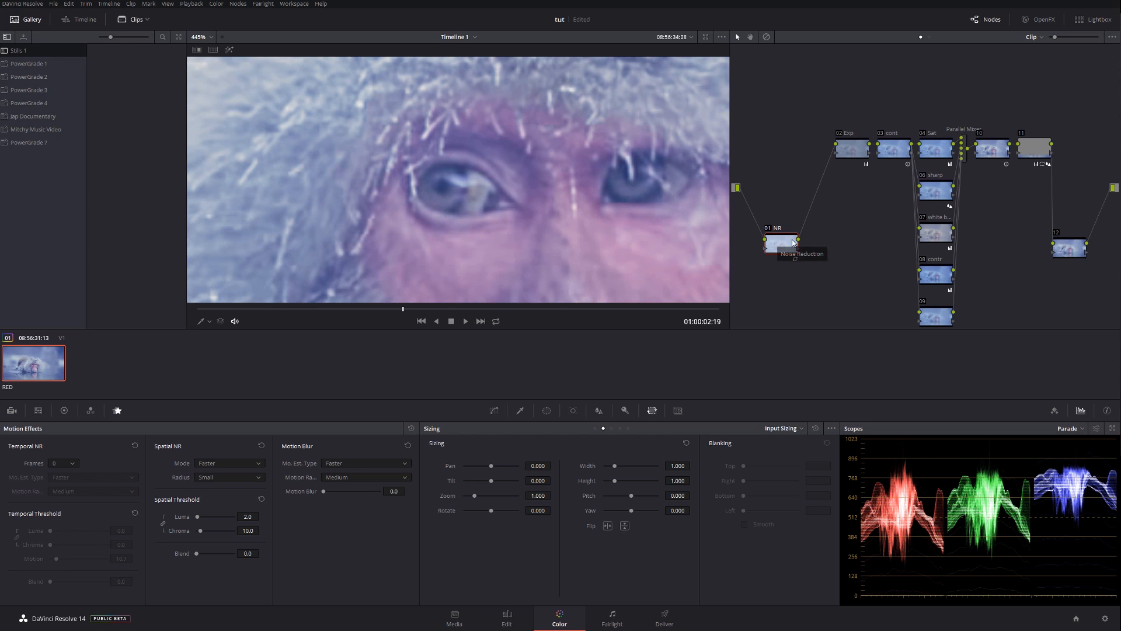
Step: Move NR settings onto node 12, confirm luma 2.0 and chroma 10.0, and inspect sky banding
mouse_move(778, 244)
mouse_down()
mouse_move(931, 231)
mouse_move(1069, 247)
mouse_up()
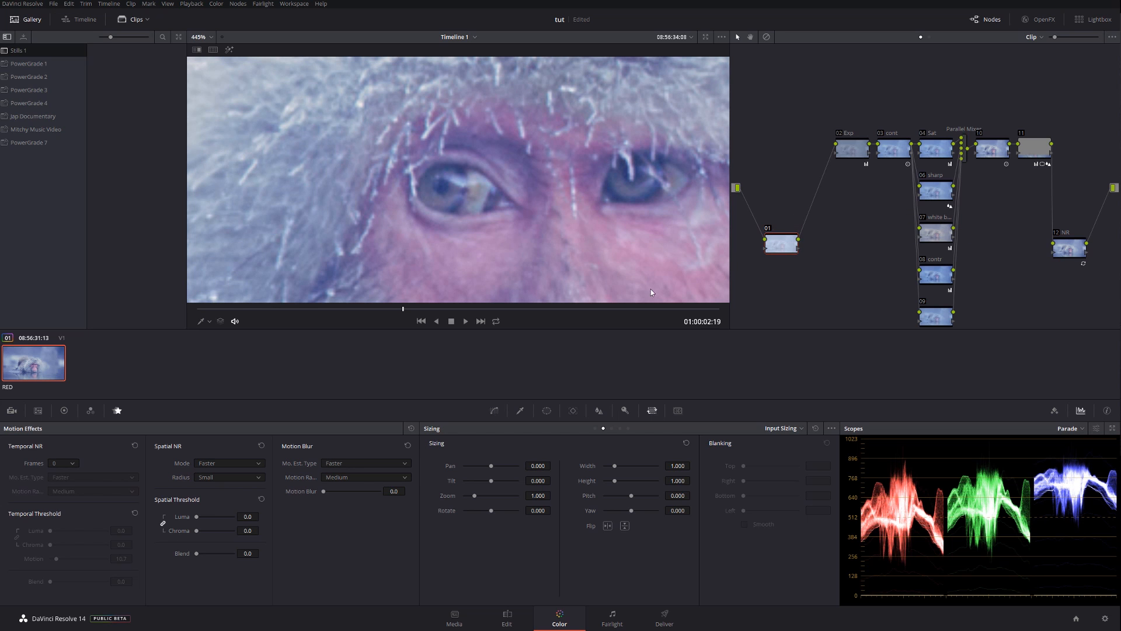
mouse_move(642, 176)
mouse_down()
mouse_move(447, 173)
mouse_move(621, 172)
mouse_up()
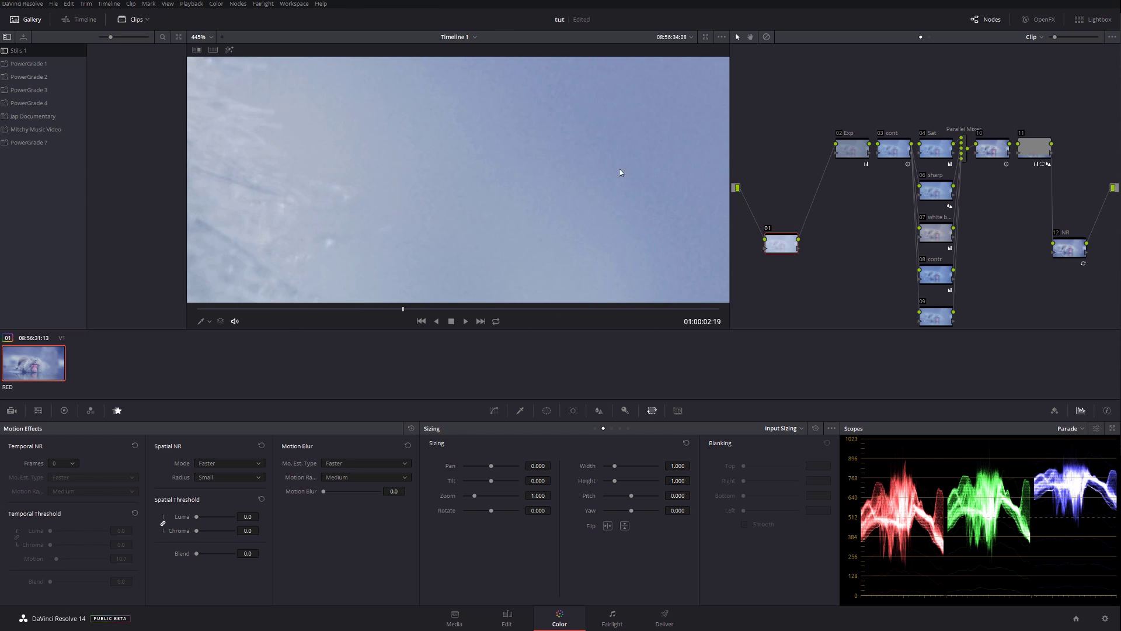
click(1068, 248)
drag(642, 208, 469, 270)
drag(552, 196, 477, 262)
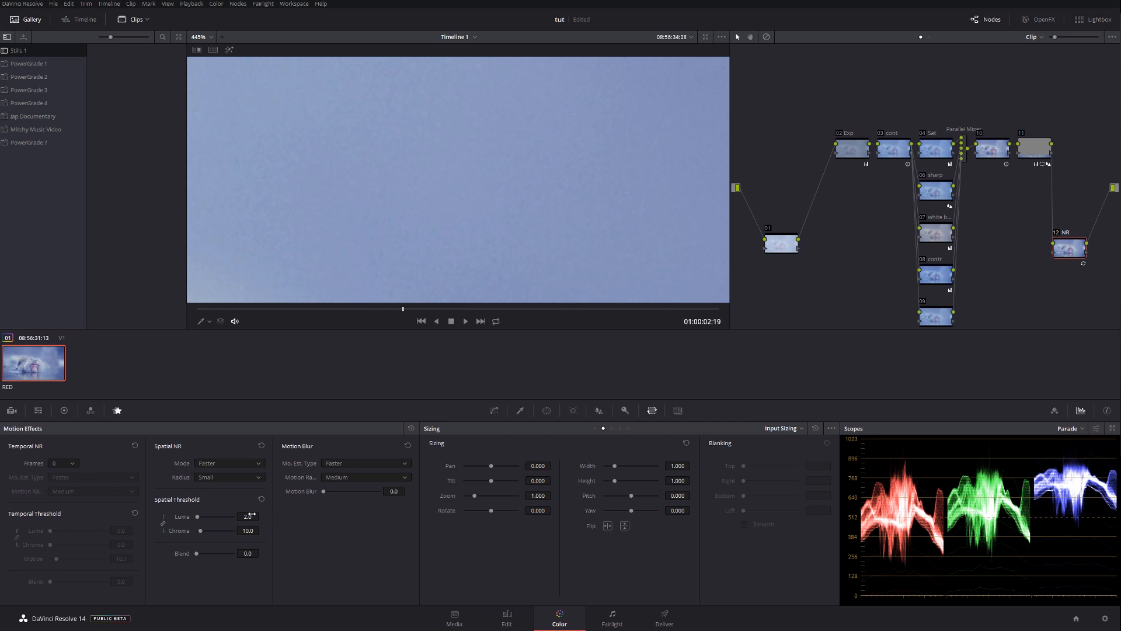
scroll(589, 194, down, 2)
scroll(589, 193, down, 2)
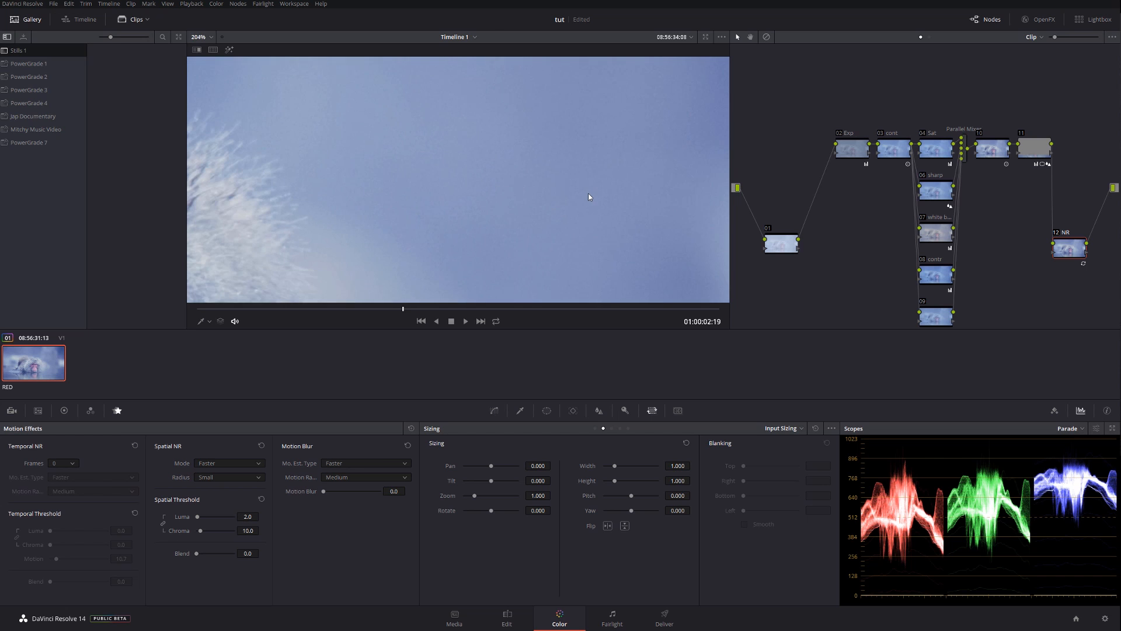
scroll(589, 193, down, 2)
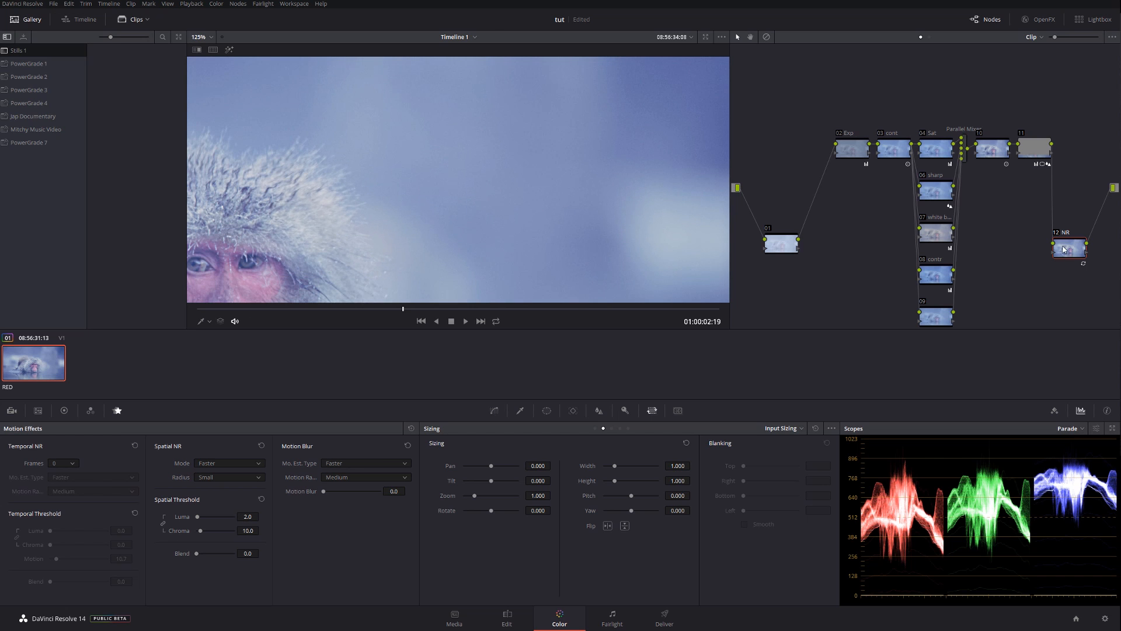
Step: Return noise reduction to node 01 and bring up the OpenFX library for node 12
drag(1065, 250, 781, 253)
scroll(516, 210, up, 1)
scroll(555, 136, up, 1)
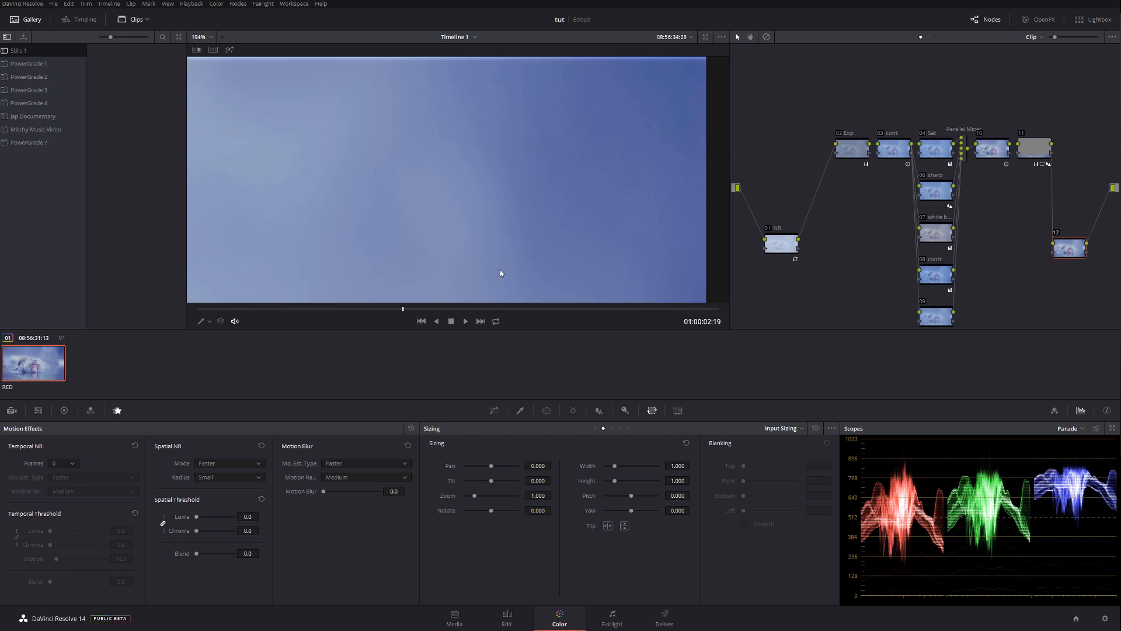
scroll(503, 219, down, 1)
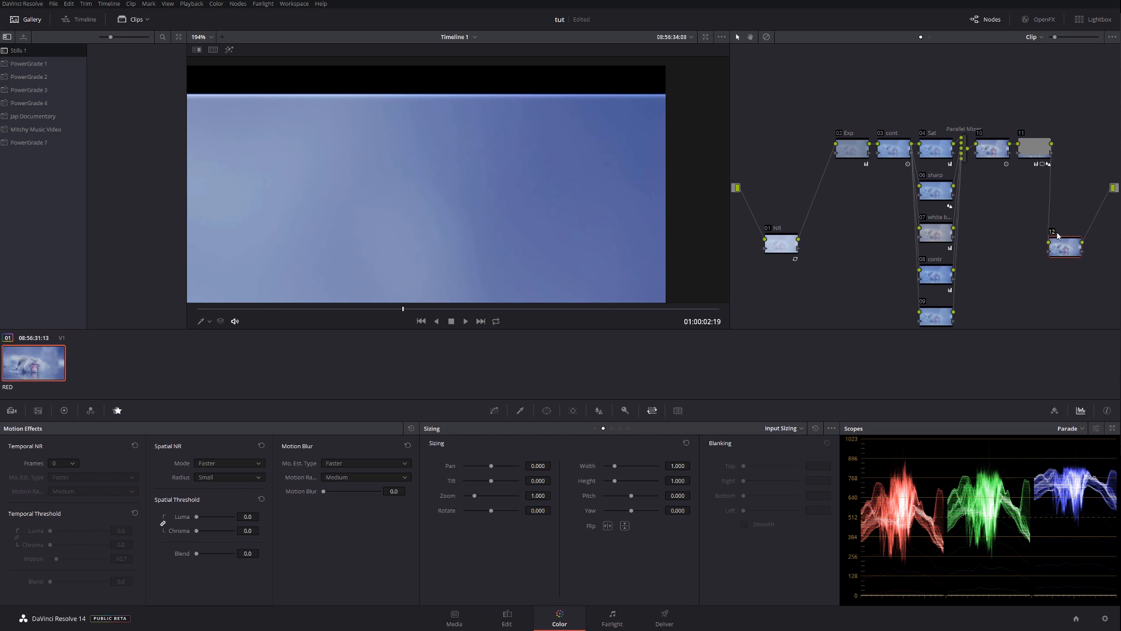
drag(1064, 251, 1056, 237)
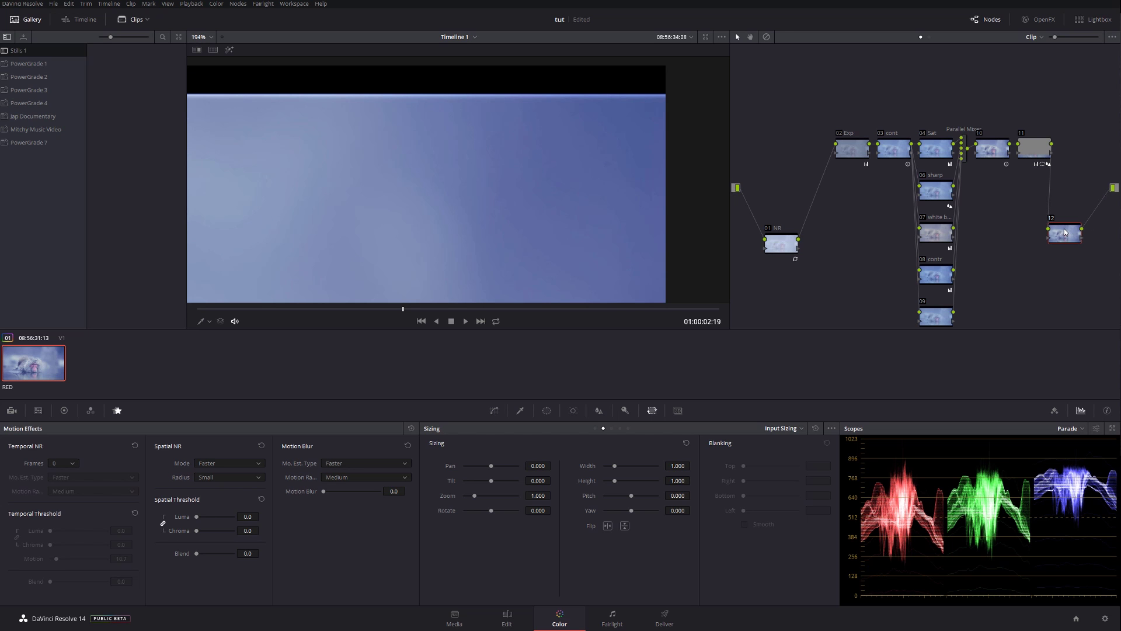
click(1038, 18)
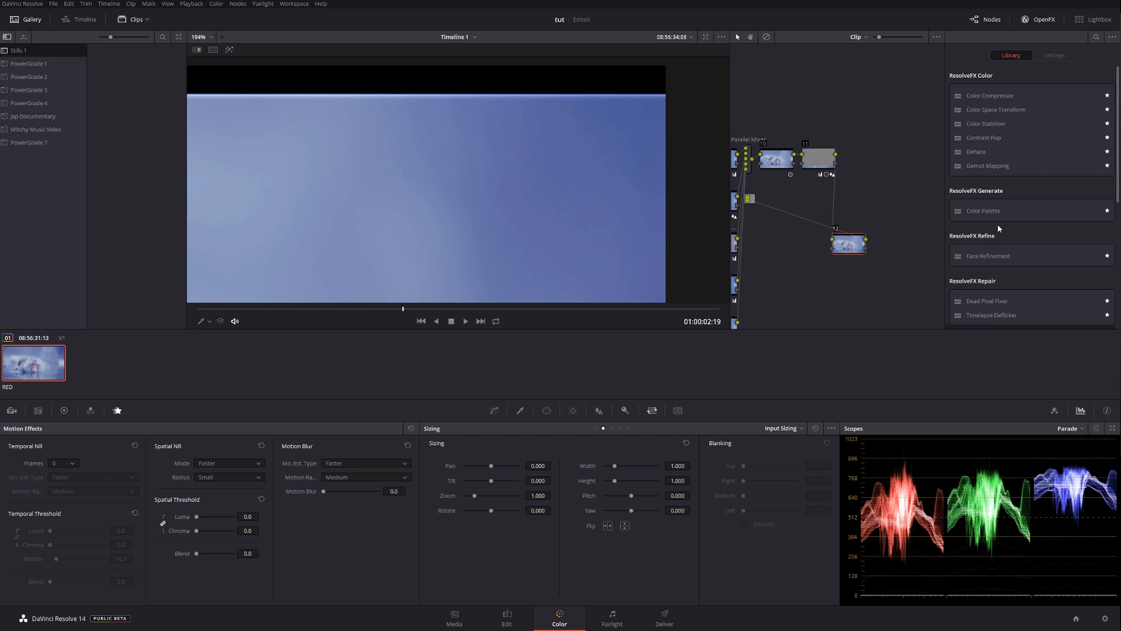
scroll(998, 227, down, 3)
mouse_move(988, 242)
mouse_down()
mouse_move(904, 259)
mouse_move(833, 249)
mouse_up()
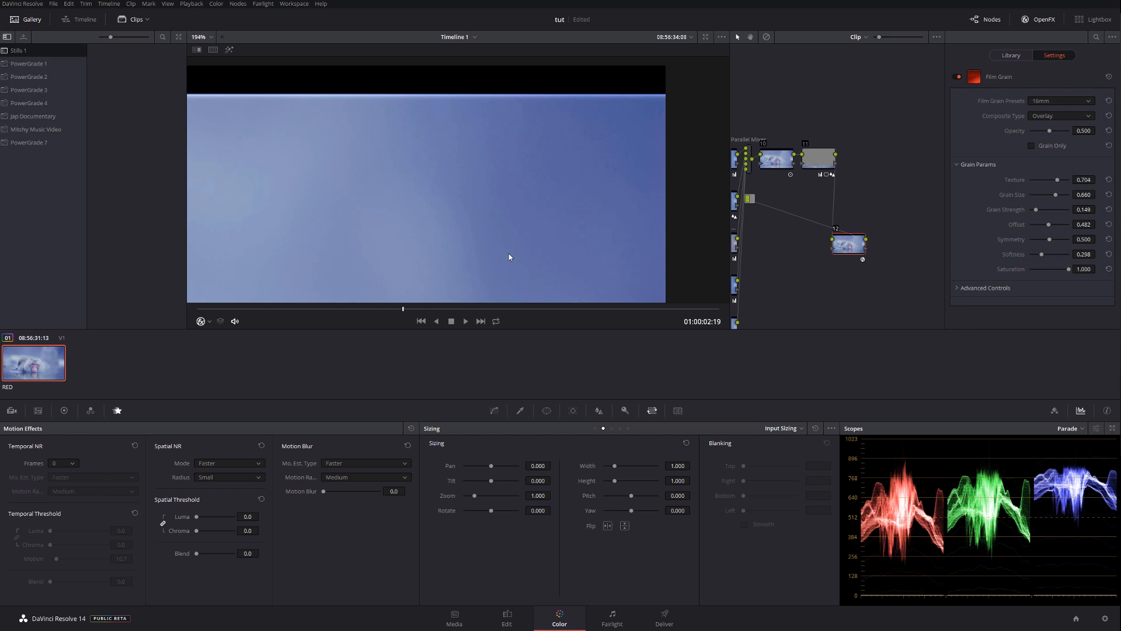
scroll(466, 236, up, 2)
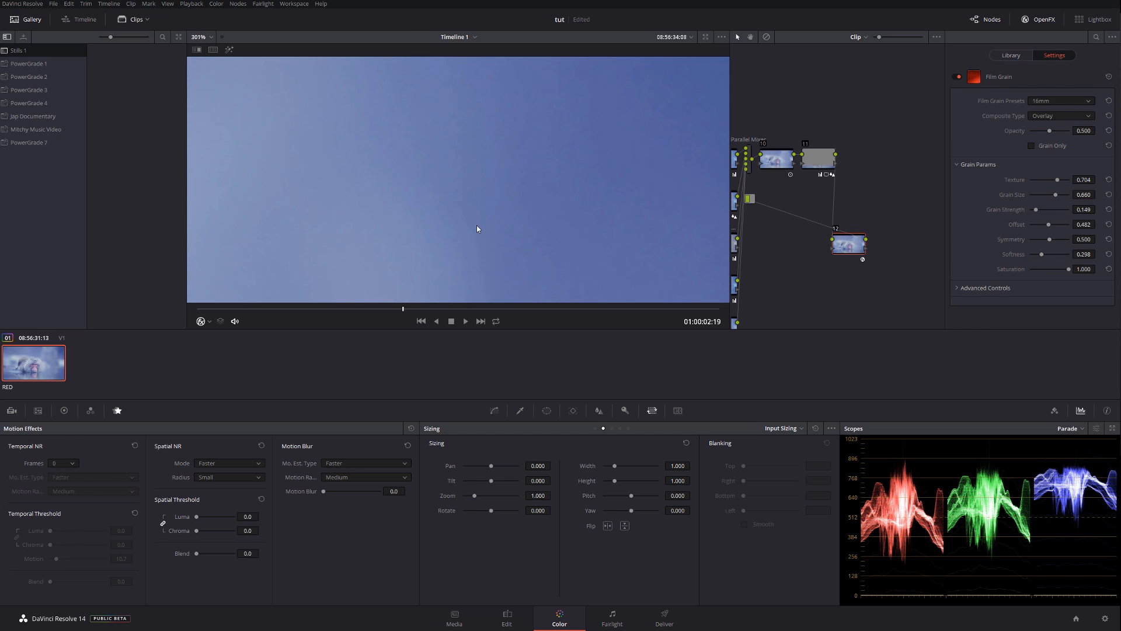
scroll(557, 203, down, 1)
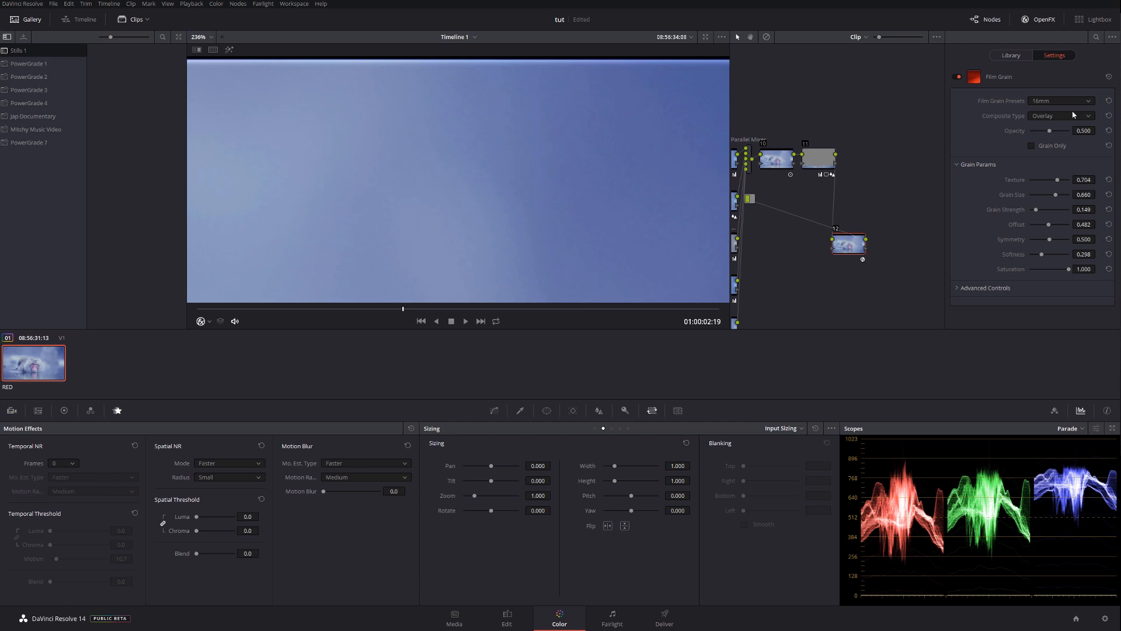
Step: Choose the 16mm 250D grain preset and drop saturation to 0
click(1061, 100)
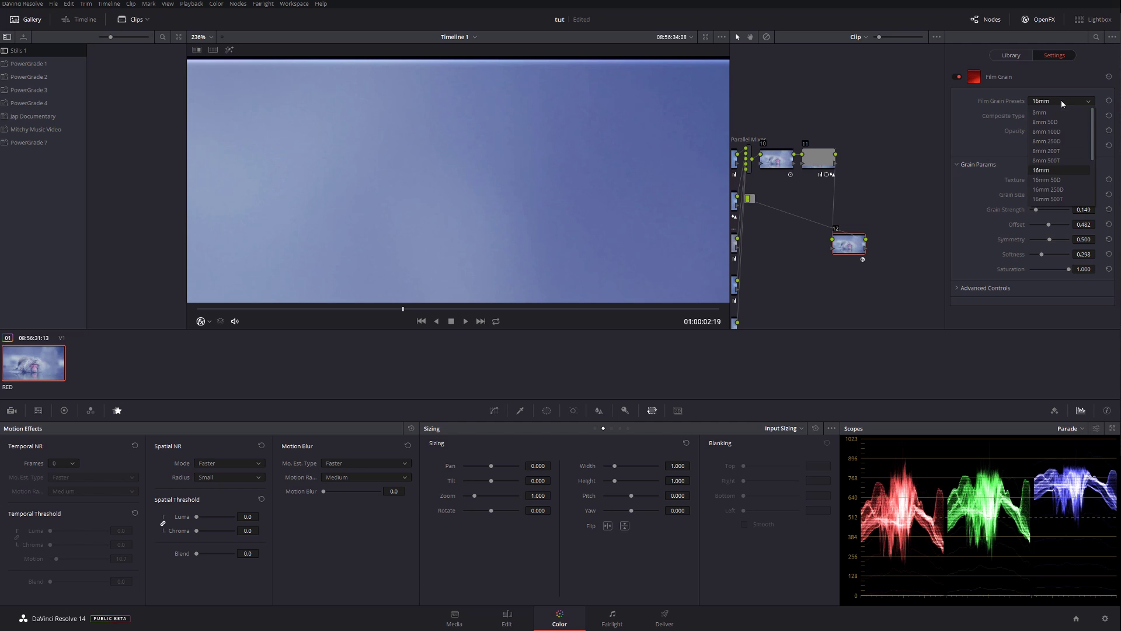
click(1068, 189)
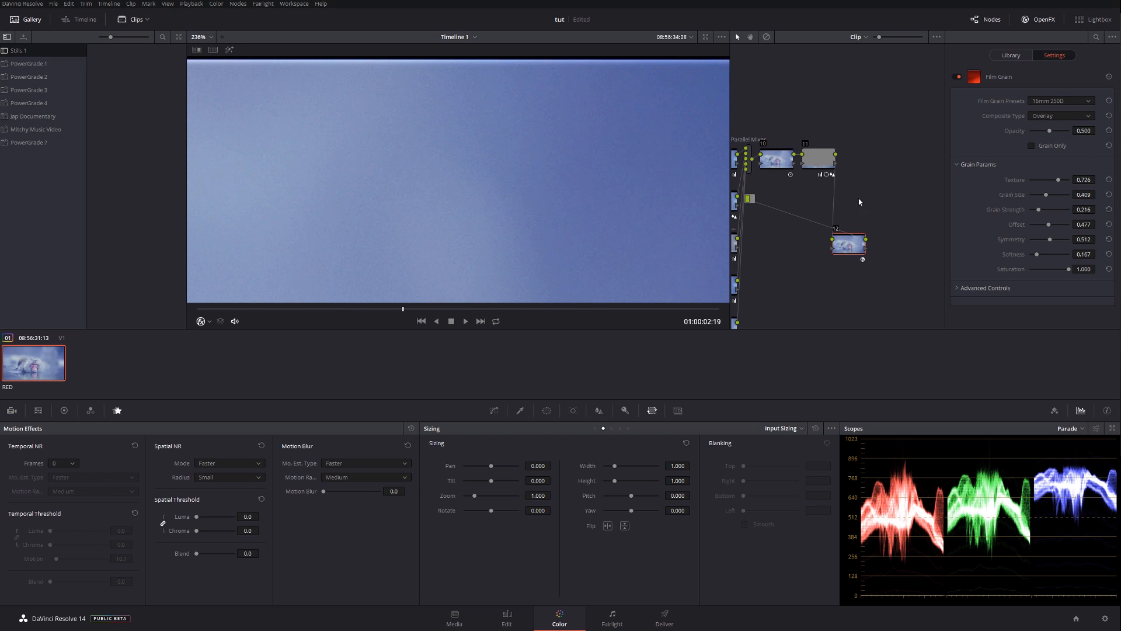
drag(1047, 269, 1005, 268)
scroll(496, 203, down, 2)
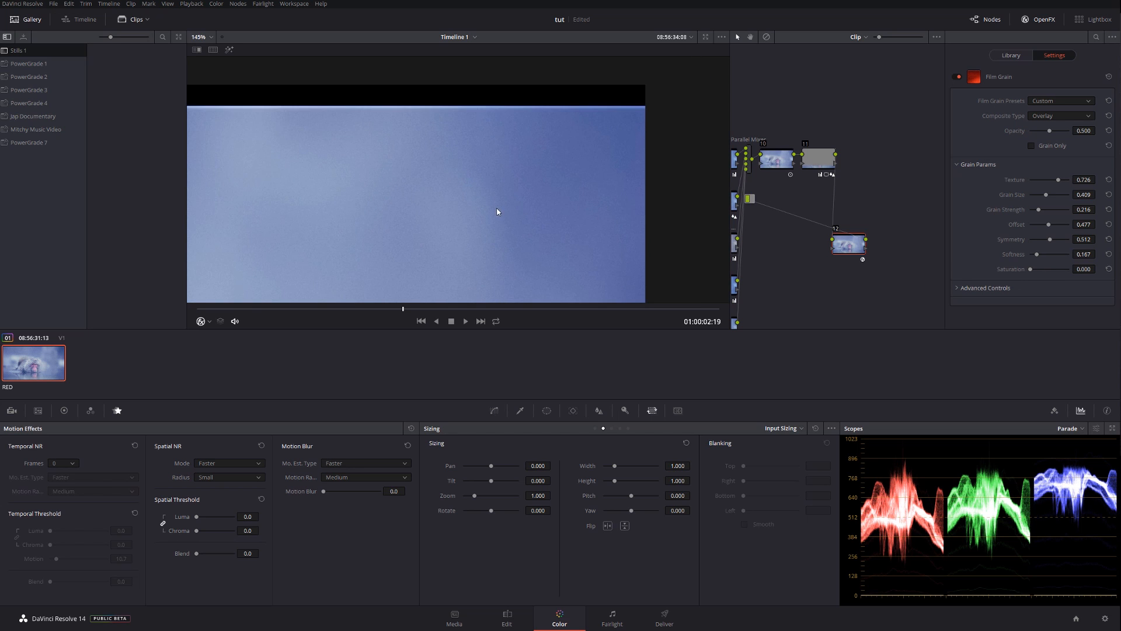
scroll(497, 196, down, 1)
scroll(529, 184, up, 2)
scroll(538, 182, up, 1)
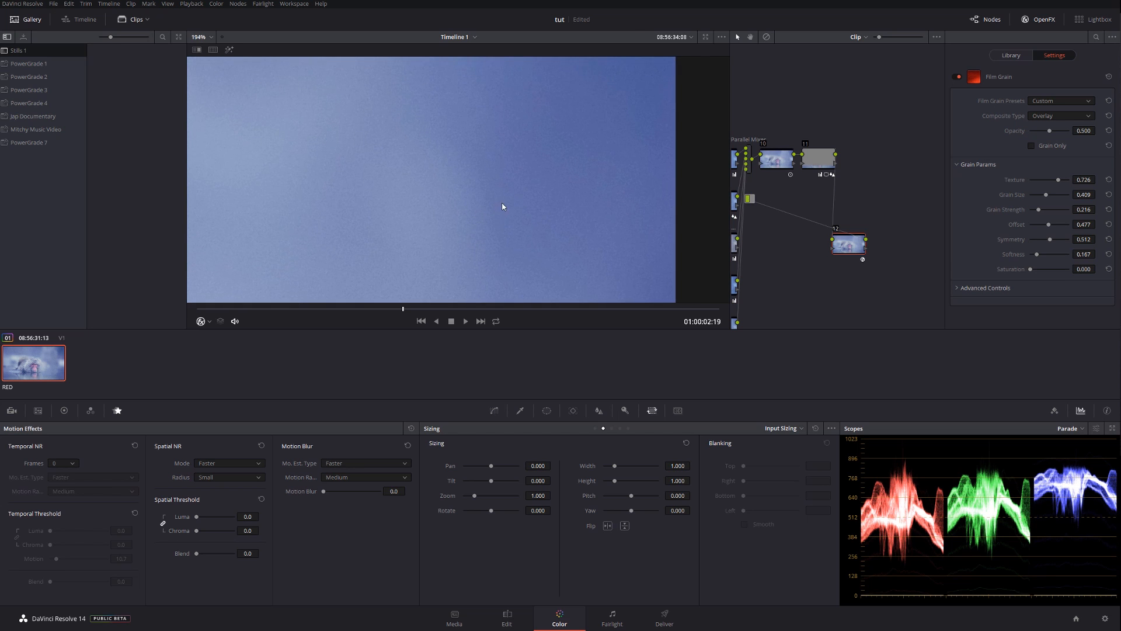
Step: Reposition node 12 and toggle it off and on to compare the grain
drag(851, 252, 861, 286)
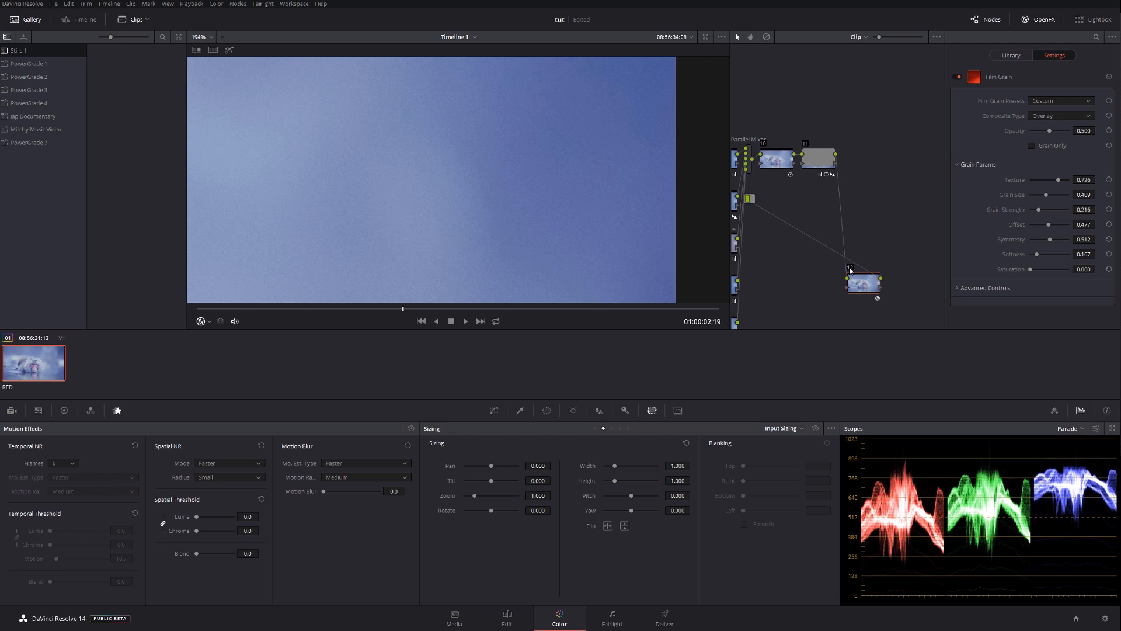
key(ctrl+d)
key(ctrl+d)
key(ctrl+d)
key(ctrl+d)
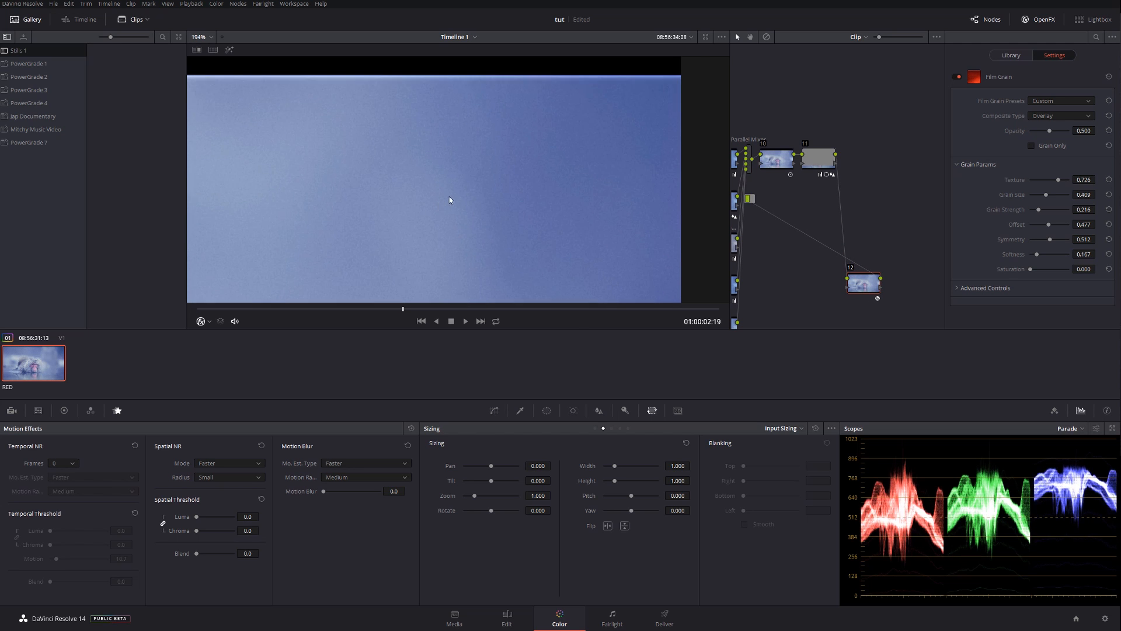
drag(450, 198, 482, 221)
scroll(483, 221, up, 2)
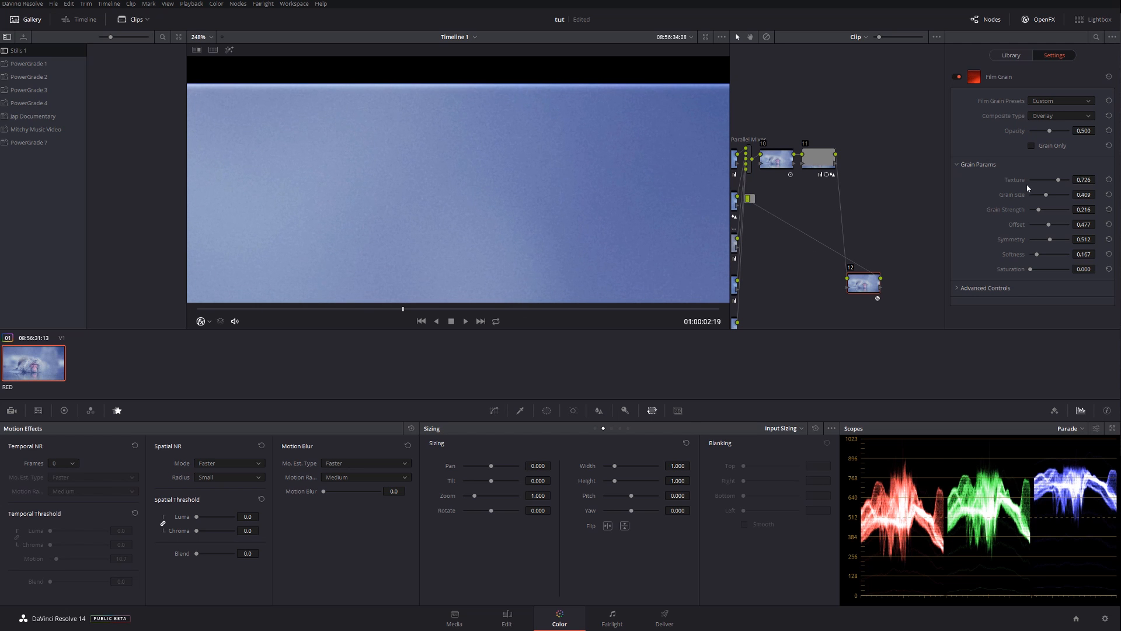
Step: Lower node 12's key output gain to about 0.527 to weaken the grain
click(625, 410)
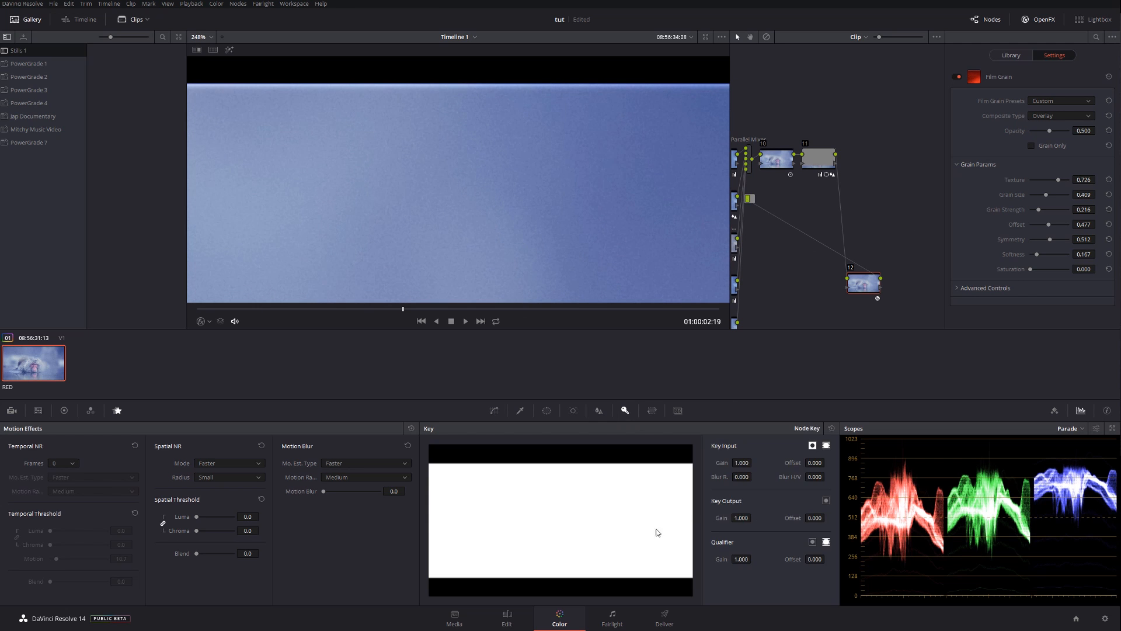
drag(752, 518, 734, 518)
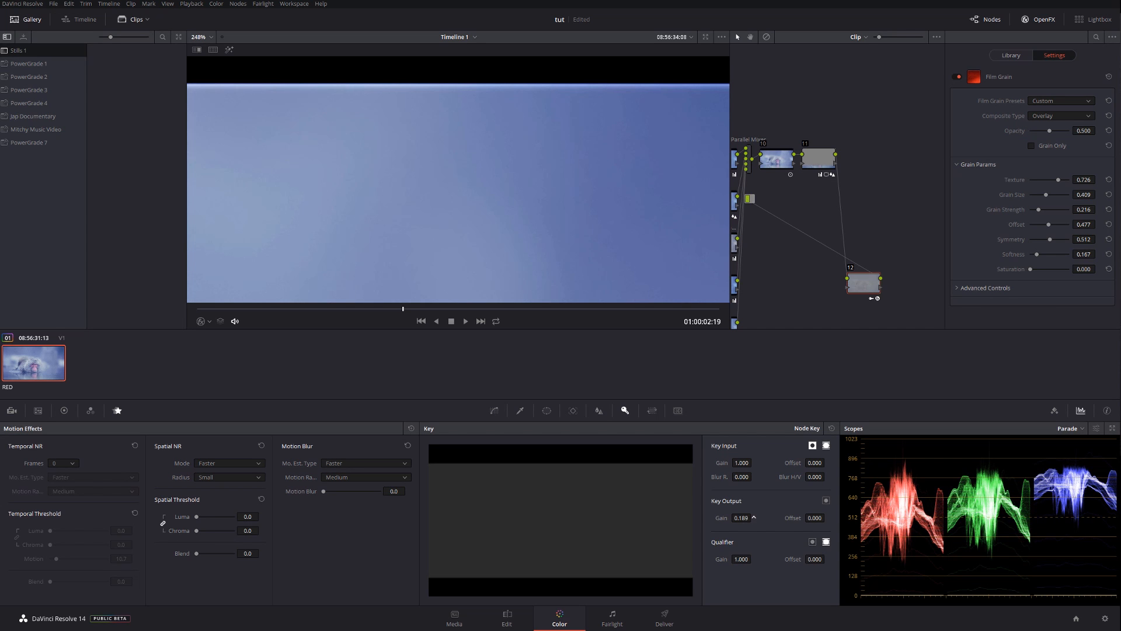
drag(754, 518, 755, 517)
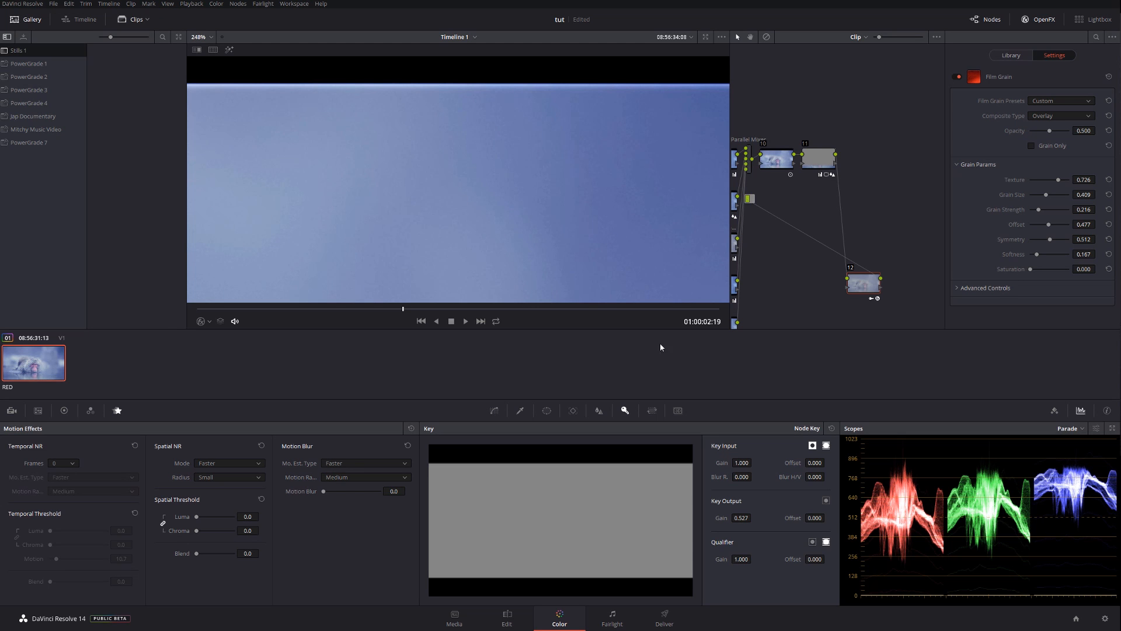
scroll(544, 202, down, 2)
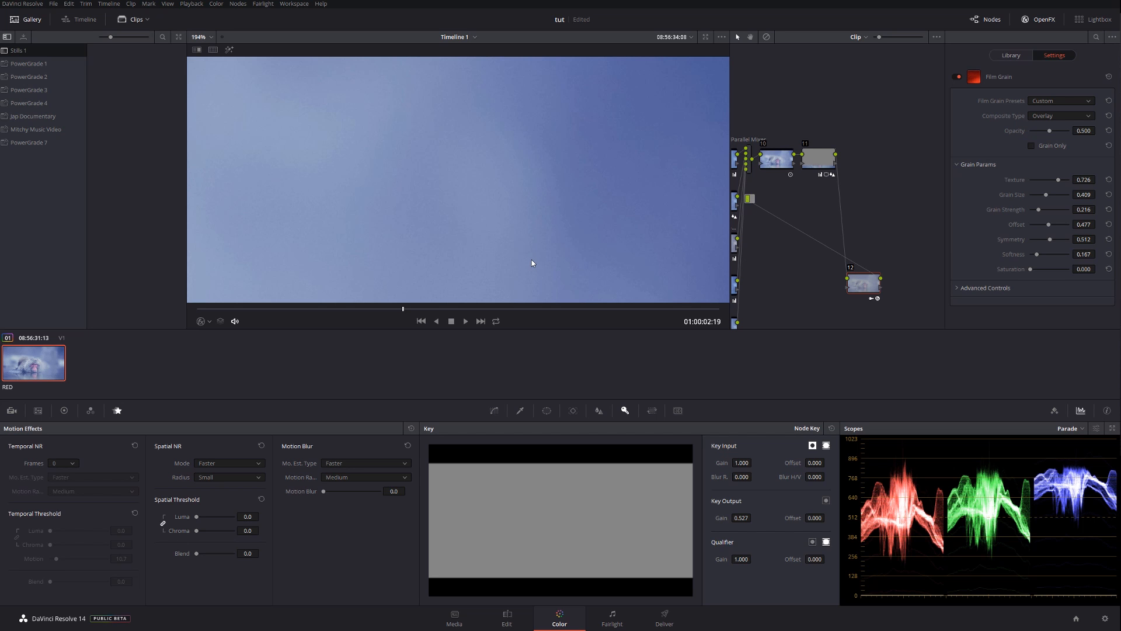
Step: Fit the whole graded frame in the viewer with Shift+Z
key(shift+z)
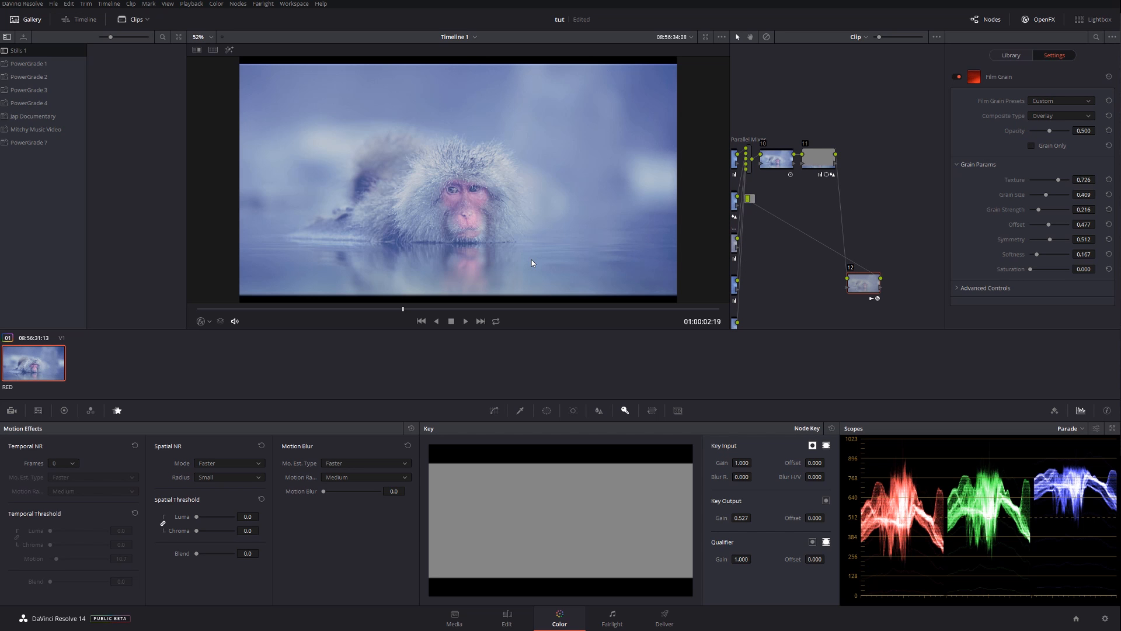